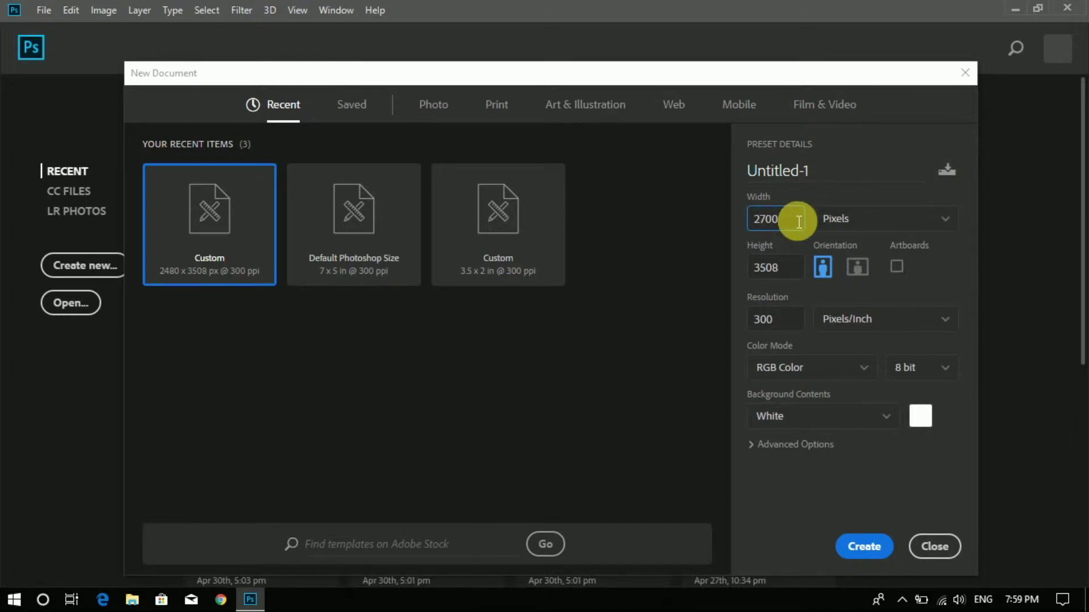
# Set the new document's height to 900 pixels with landscape orientation and create the document.
pyautogui.press('Tab')
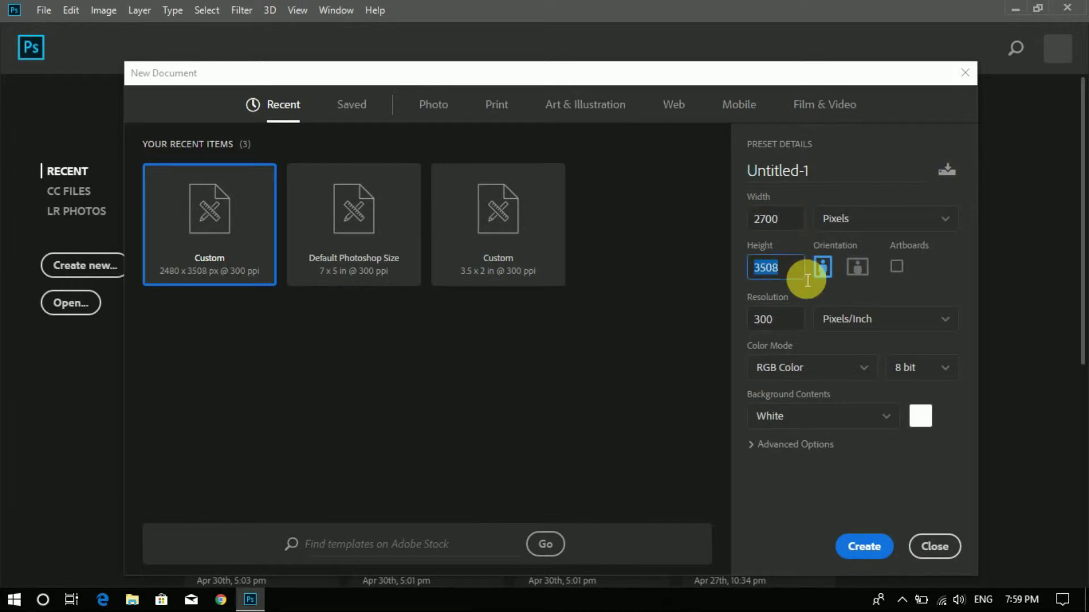
pyautogui.press('BackSpace')
pyautogui.click(870, 277)
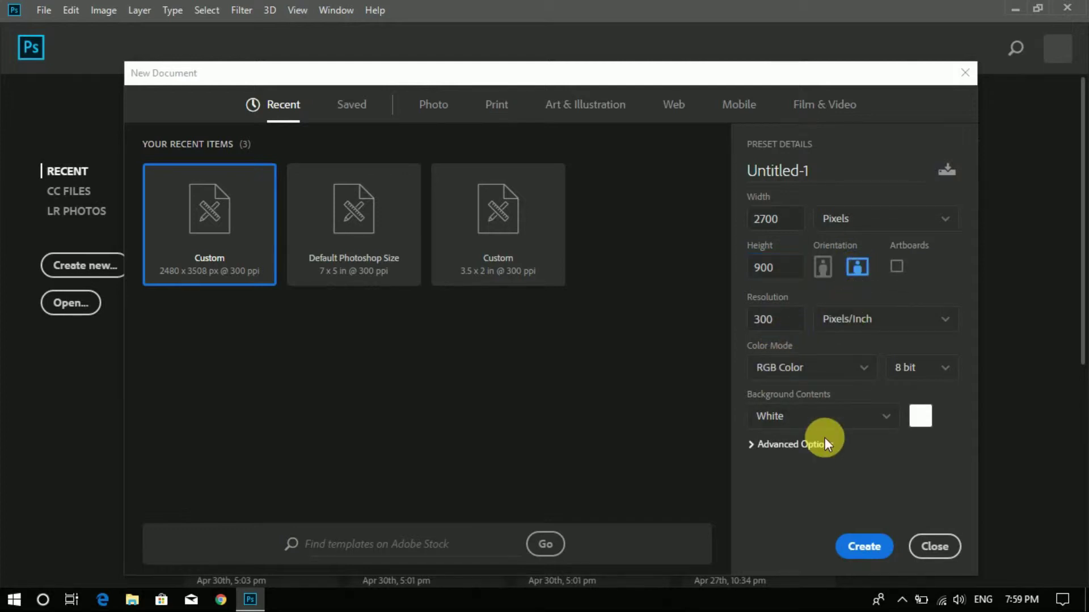
pyautogui.click(852, 546)
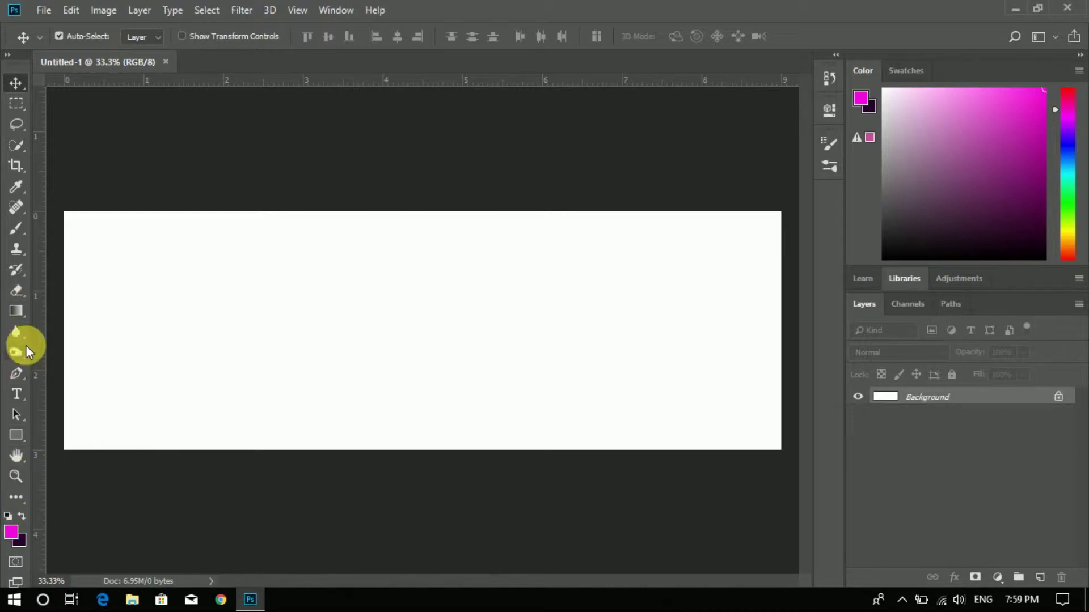
# Fill the canvas with red #ff0000 using the Paint Bucket and unlock the Background layer.
pyautogui.moveTo(23, 311); pyautogui.dragTo(60, 330)
pyautogui.click(9, 533)
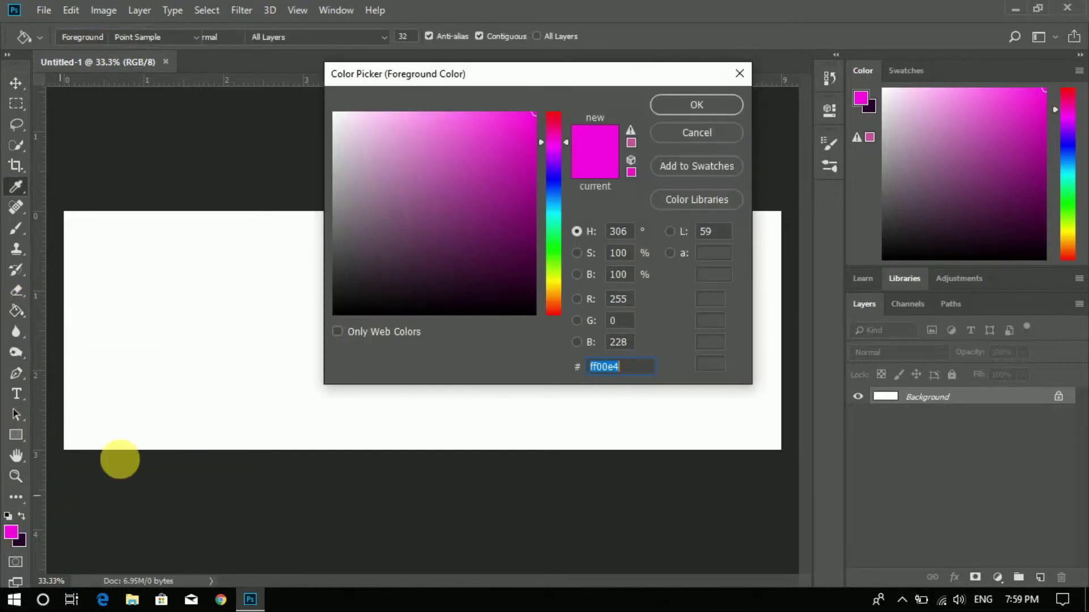
pyautogui.moveTo(540, 144); pyautogui.dragTo(545, 107)
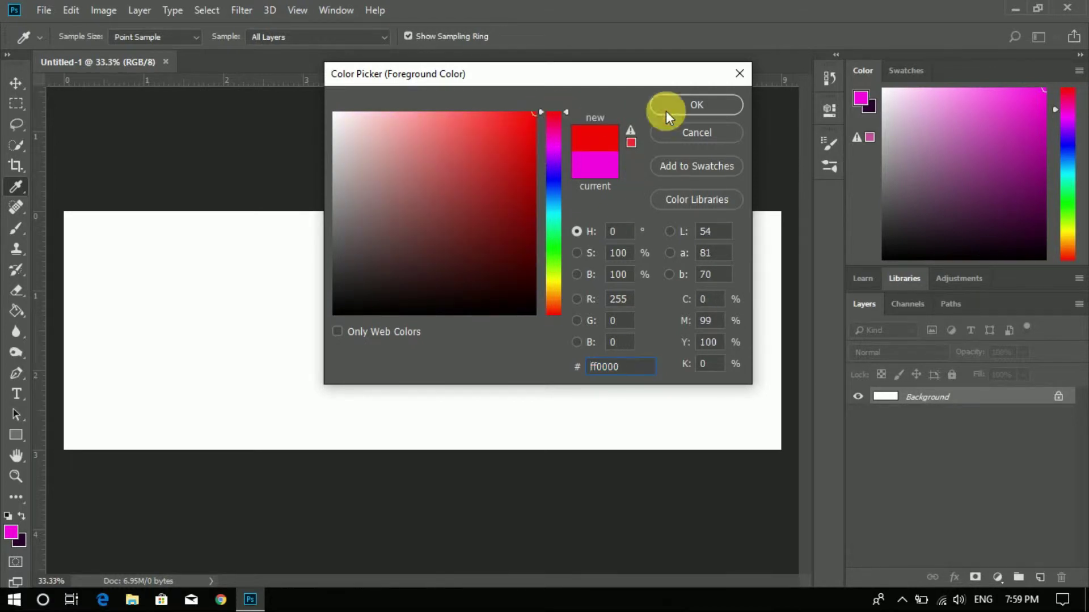
pyautogui.click(685, 104)
pyautogui.press('g')
pyautogui.click(506, 311)
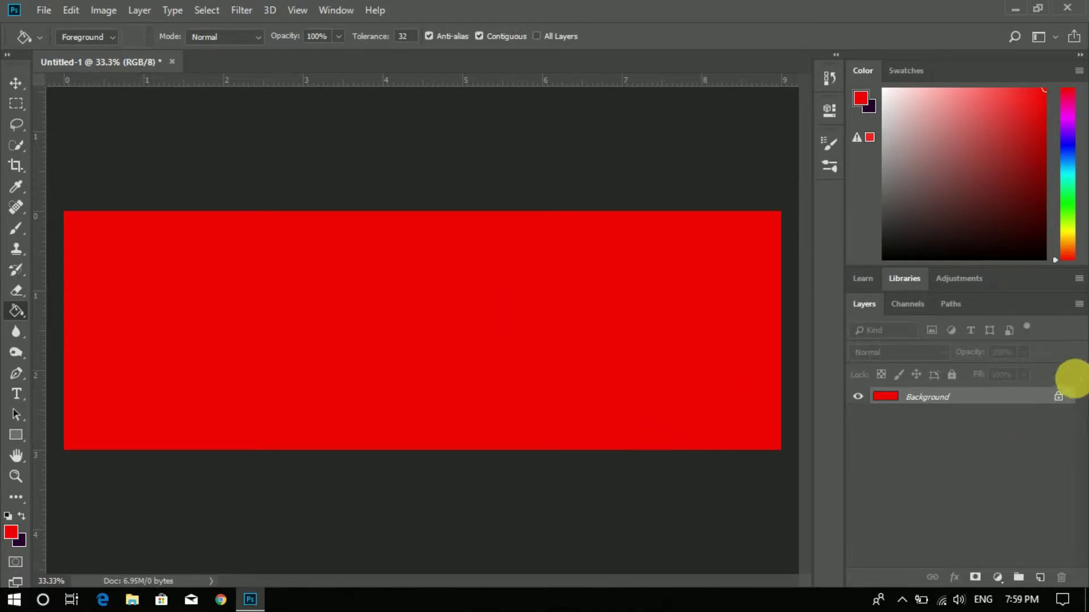
pyautogui.click(1059, 398)
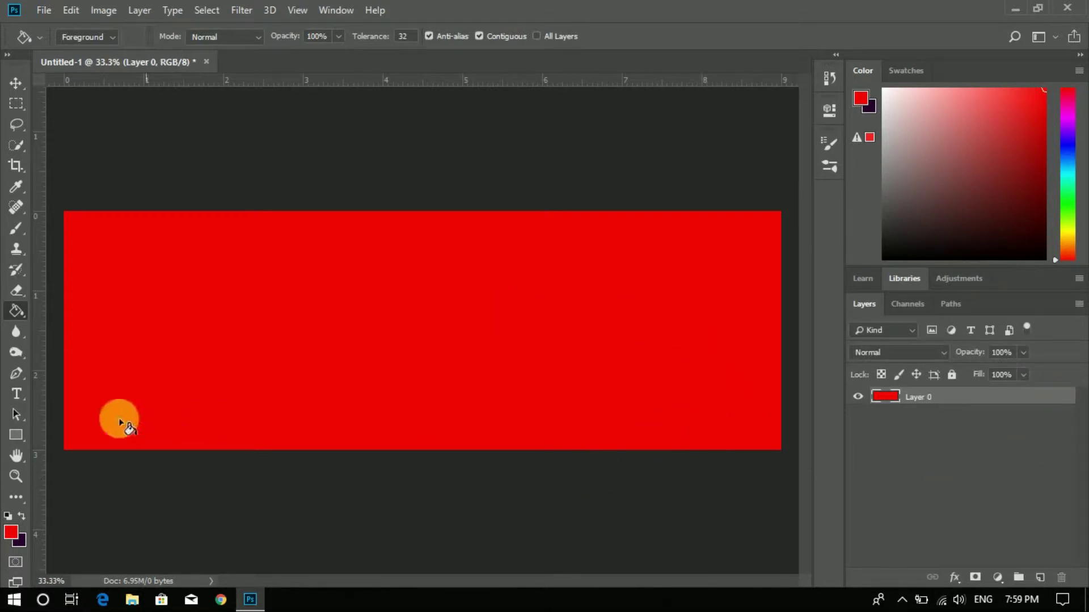
# Draw a black circle about 1128 px in diameter with the Ellipse tool and move it partly off the canvas's left edge.
pyautogui.click(17, 440)
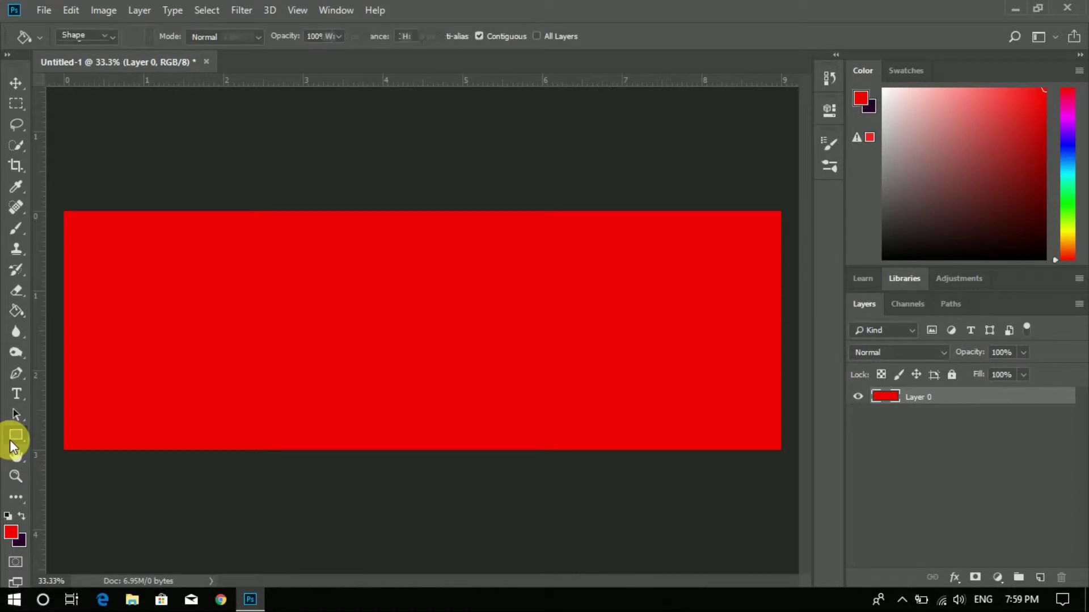
pyautogui.click(70, 464)
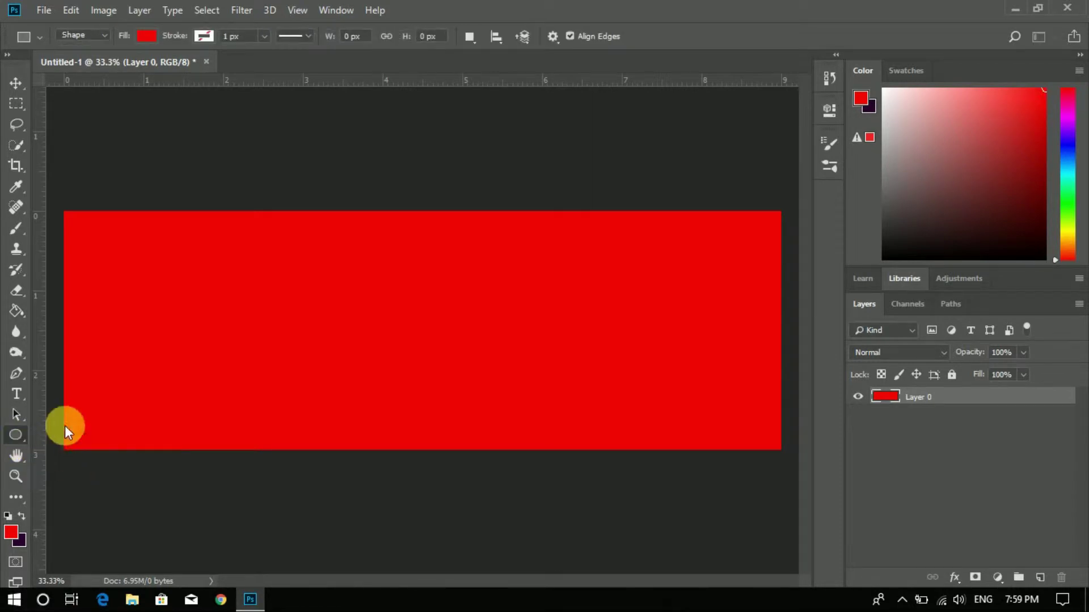
pyautogui.moveTo(59, 183); pyautogui.dragTo(365, 545)
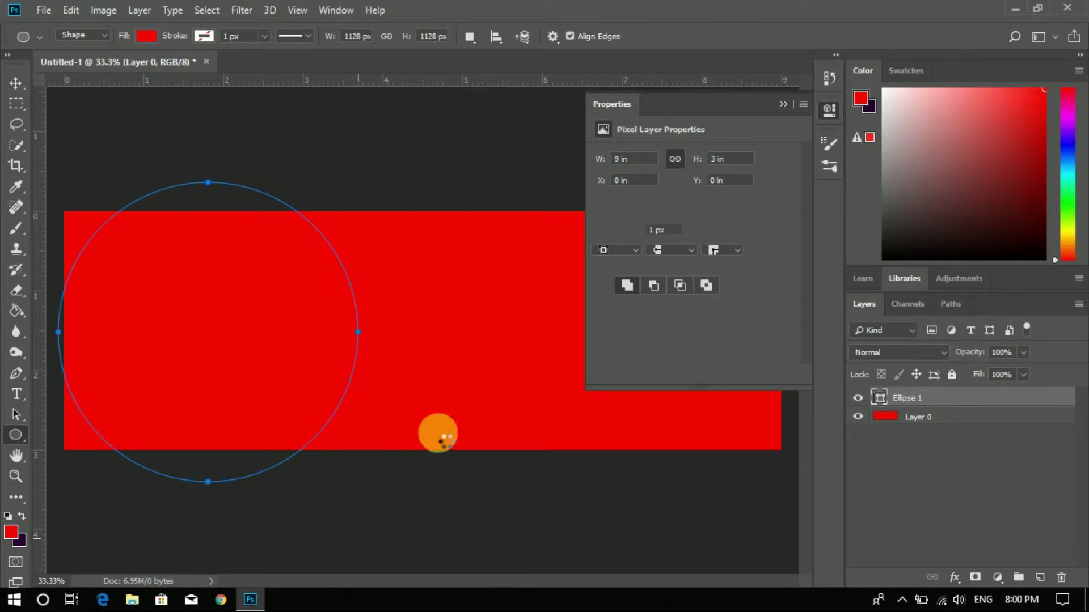
pyautogui.click(610, 230)
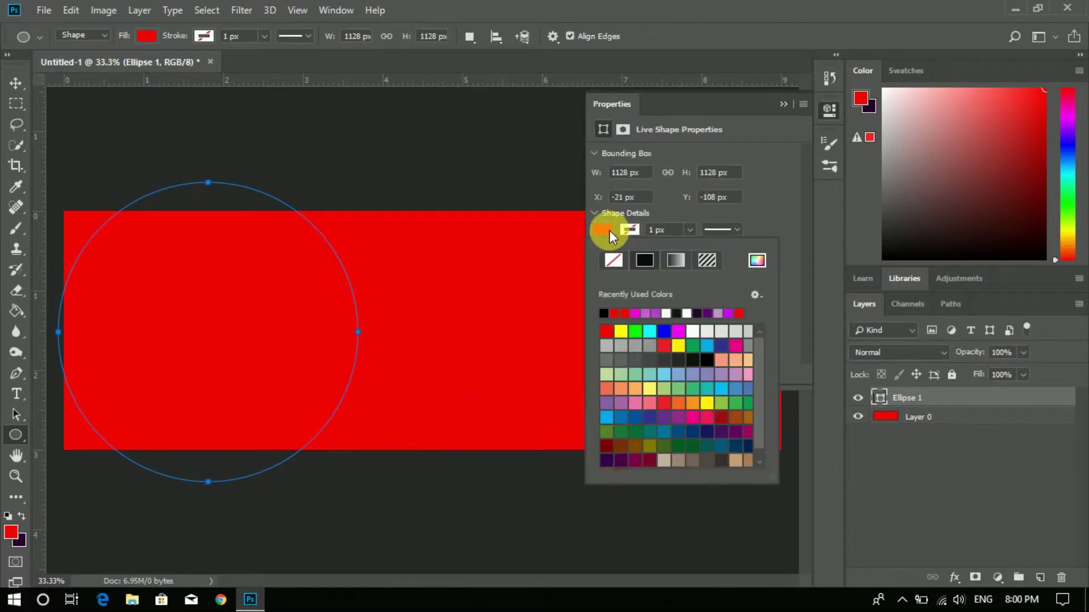
pyautogui.click(603, 314)
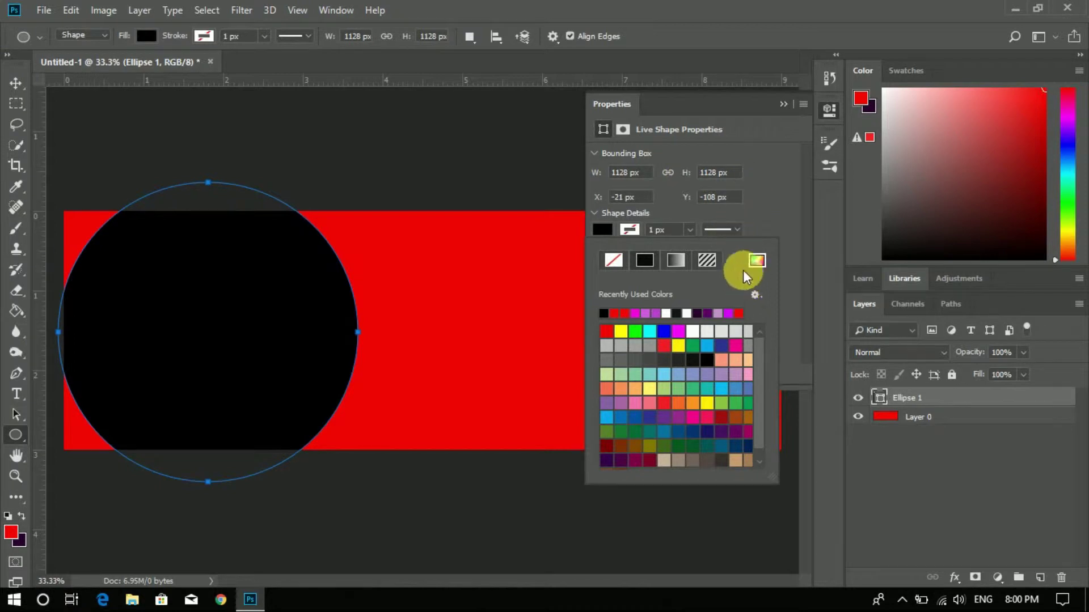
pyautogui.click(784, 103)
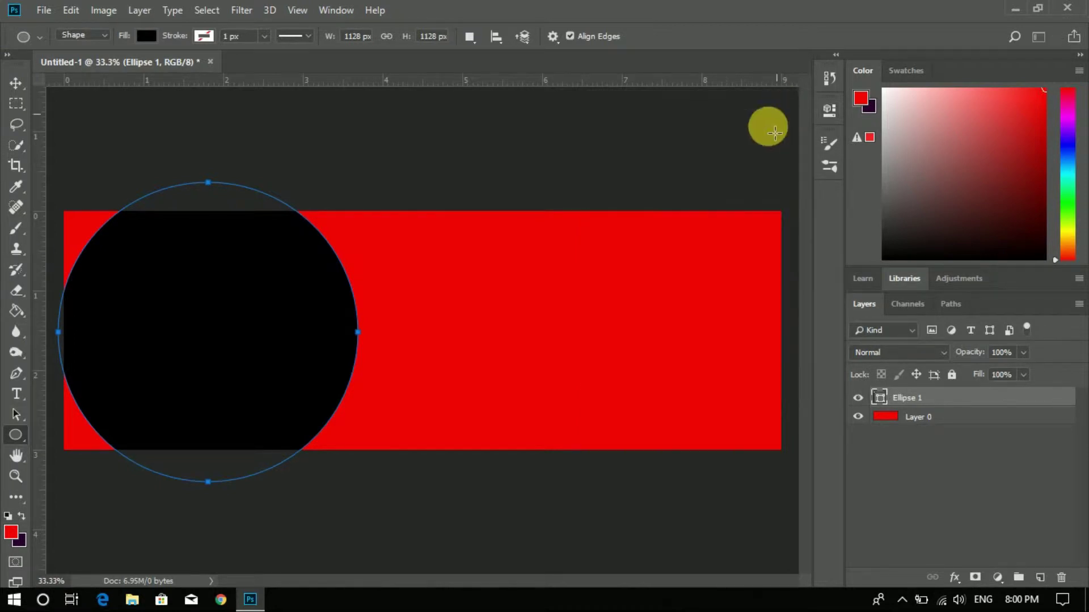
pyautogui.press('v')
pyautogui.moveTo(238, 376); pyautogui.dragTo(165, 363)
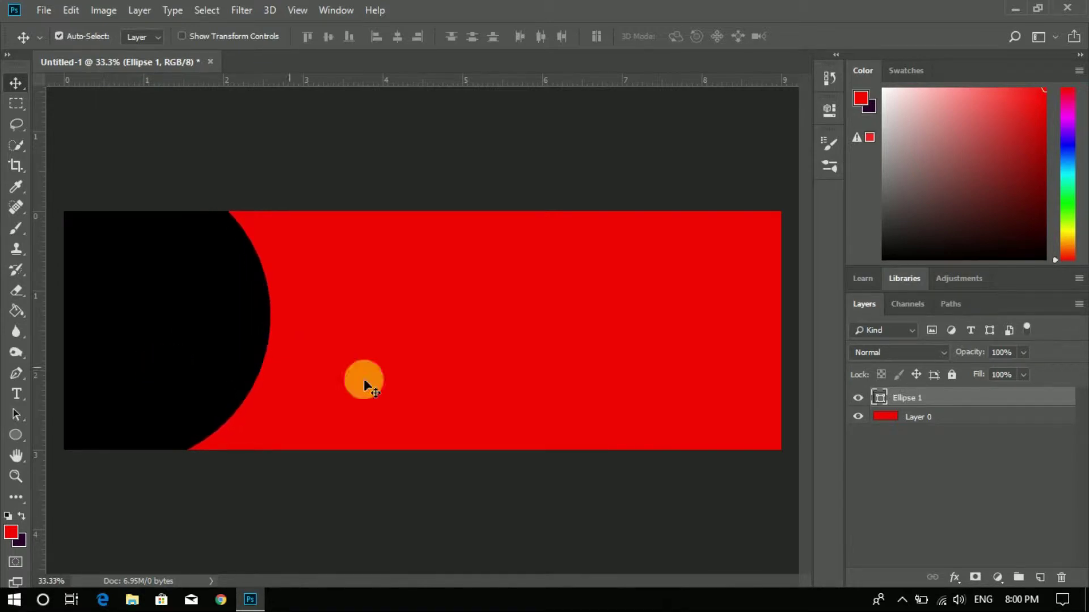
# Duplicate the Ellipse 1 layer and change the copy's fill colour to dark red #a21414.
pyautogui.rightClick(994, 401)
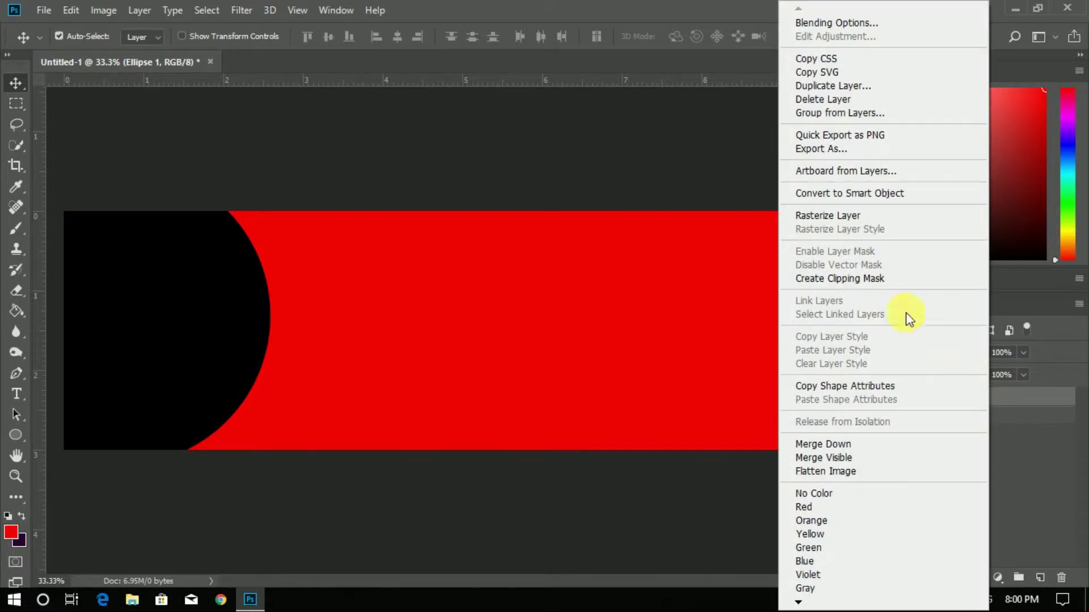
pyautogui.click(818, 88)
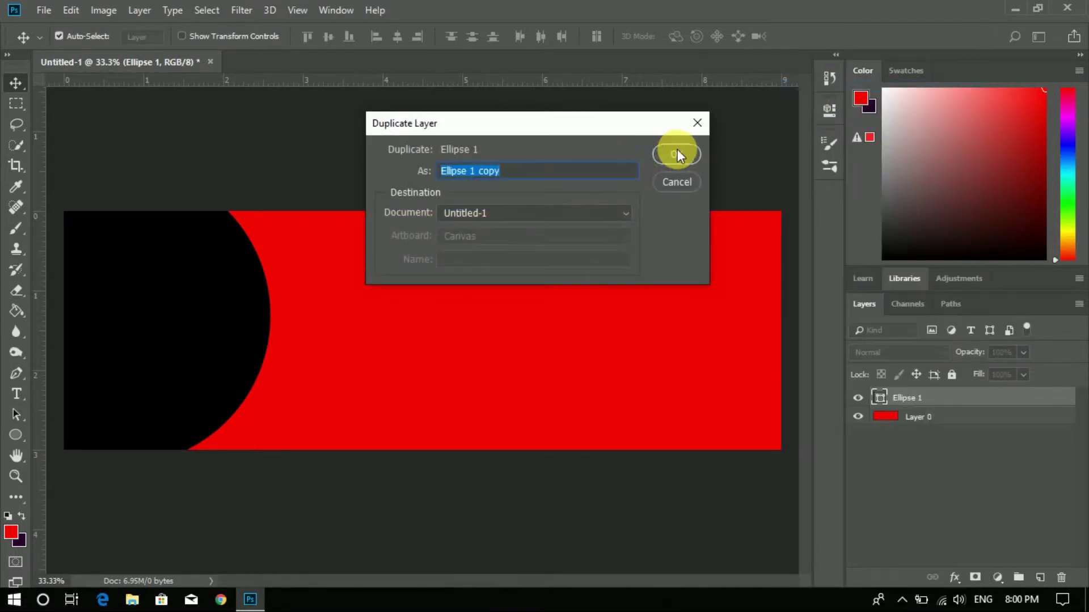
pyautogui.click(677, 153)
pyautogui.doubleClick(879, 398)
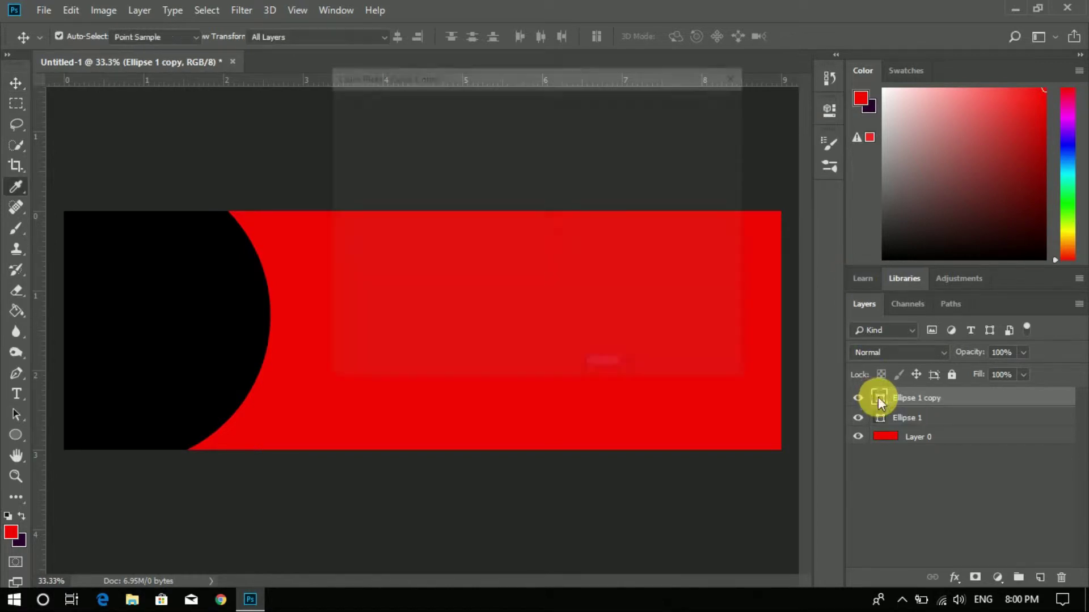
pyautogui.click(510, 186)
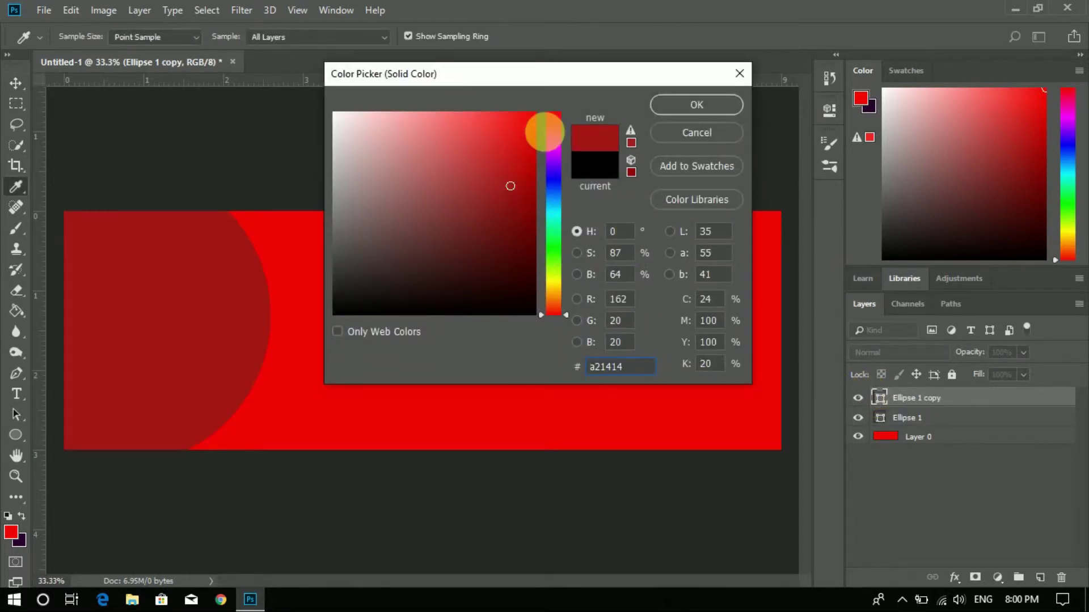
pyautogui.click(680, 104)
# Place Ellipse 1 copy beneath Ellipse 1 and shift it to the right so a dark red crescent borders the black circle.
pyautogui.moveTo(956, 405); pyautogui.dragTo(965, 434)
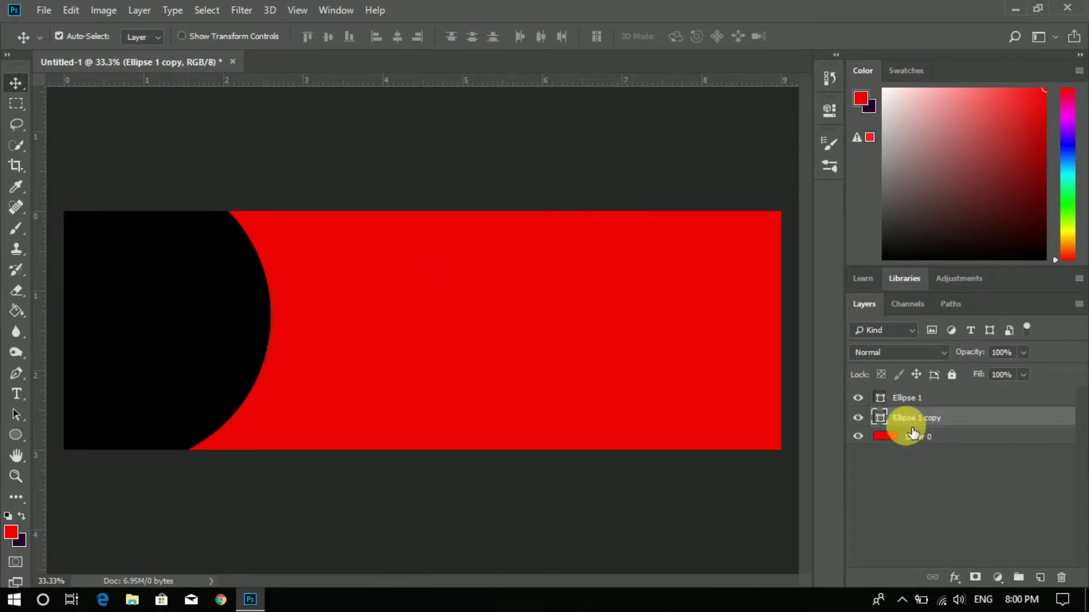
pyautogui.press('Right')
pyautogui.press('Right')
pyautogui.press('Right')
pyautogui.press('Right')
pyautogui.press('Right')
pyautogui.press('Right')
pyautogui.press('Right')
pyautogui.press('Right')
pyautogui.press('Right')
pyautogui.press('Right')
pyautogui.press('Right')
pyautogui.press('Right')
pyautogui.press('Right')
pyautogui.press('Right')
pyautogui.press('Right')
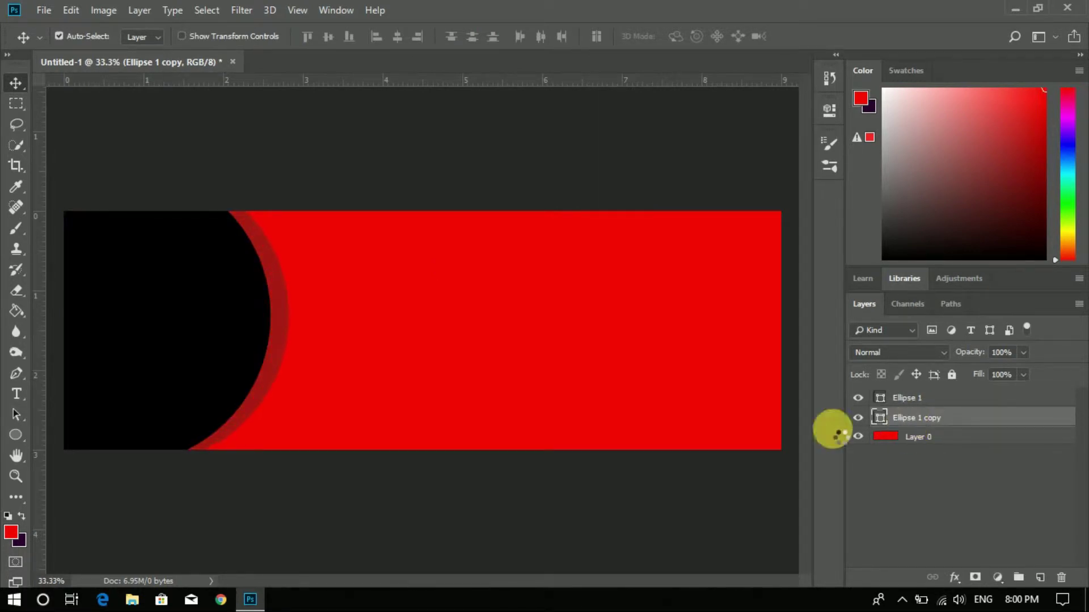
pyautogui.moveTo(274, 353); pyautogui.dragTo(278, 352)
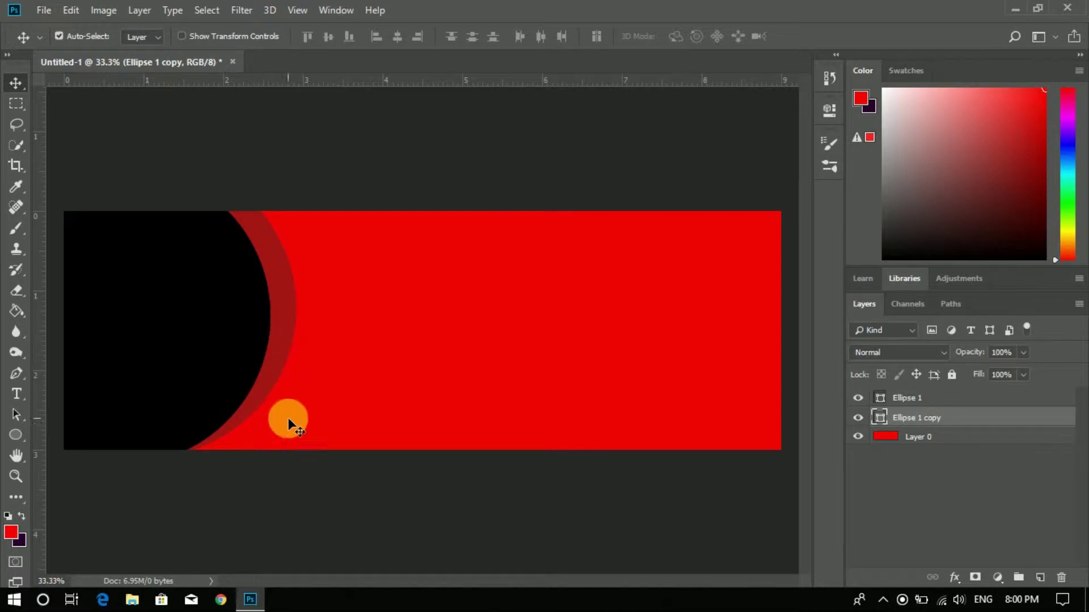
# Place the box2 image from the desktop into the banner and position it at the canvas's left side.
pyautogui.click(1011, 7)
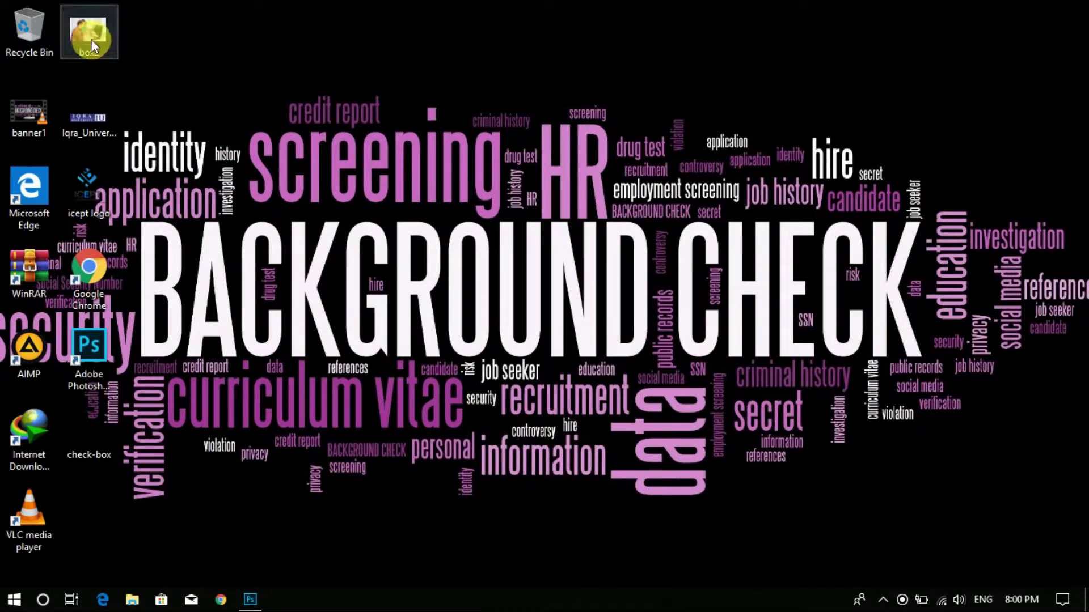
pyautogui.moveTo(90, 39); pyautogui.dragTo(176, 343)
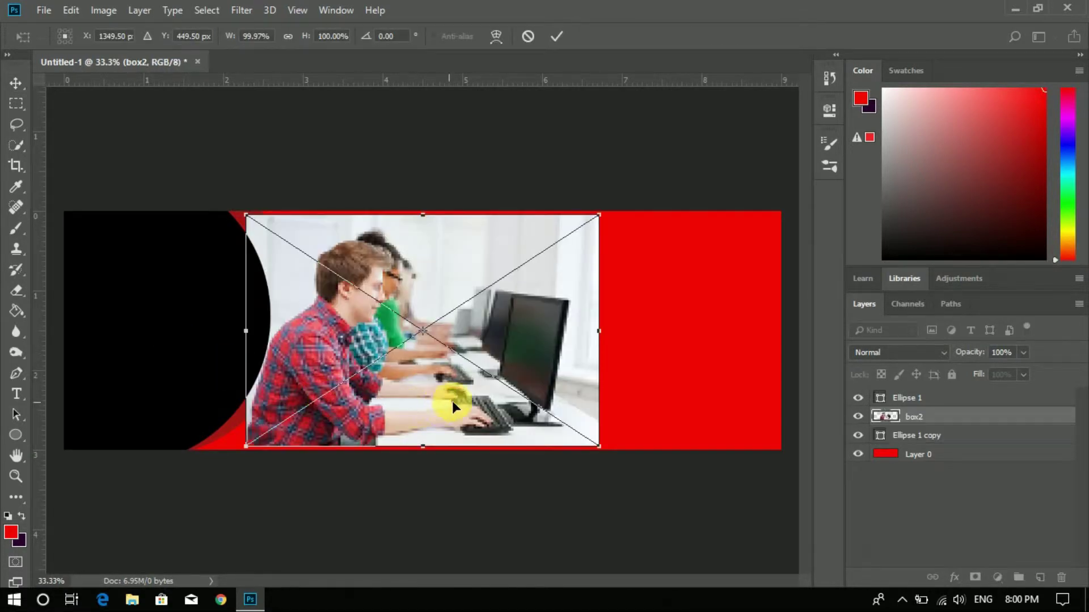
pyautogui.moveTo(447, 402); pyautogui.dragTo(265, 407)
pyautogui.click(555, 39)
# Move the box2 layer above Ellipse 1, align the image to the canvas's lower-left corner and scale it to about 103%.
pyautogui.moveTo(960, 416)
pyautogui.mouseDown()
pyautogui.moveTo(943, 393)
pyautogui.moveTo(954, 397)
pyautogui.mouseUp()
pyautogui.moveTo(369, 389)
pyautogui.mouseDown()
pyautogui.moveTo(378, 366)
pyautogui.moveTo(382, 395)
pyautogui.mouseUp()
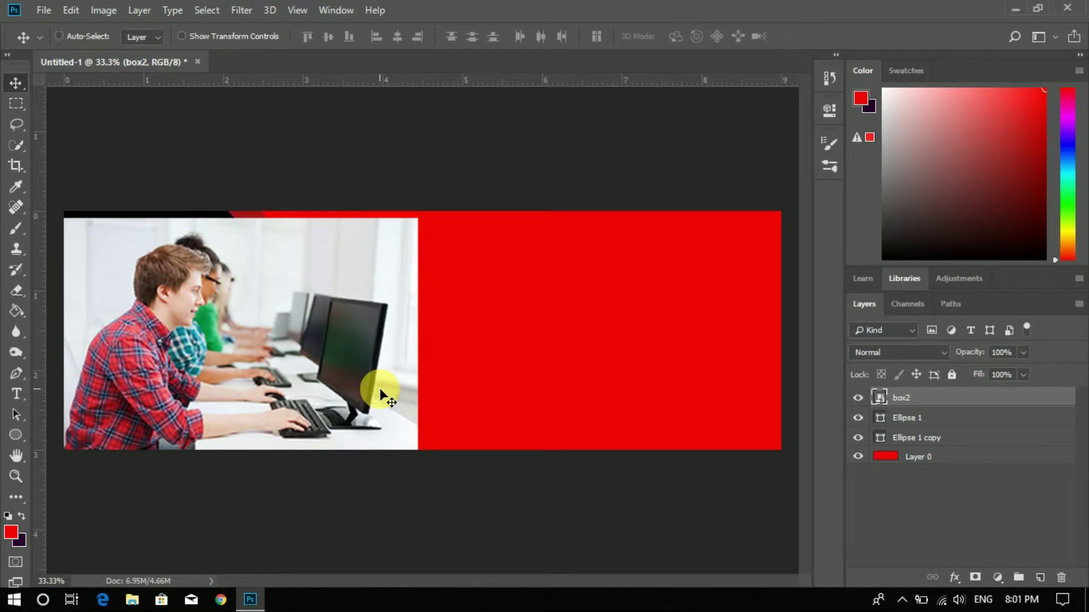
pyautogui.hotkey('ctrl', 't')
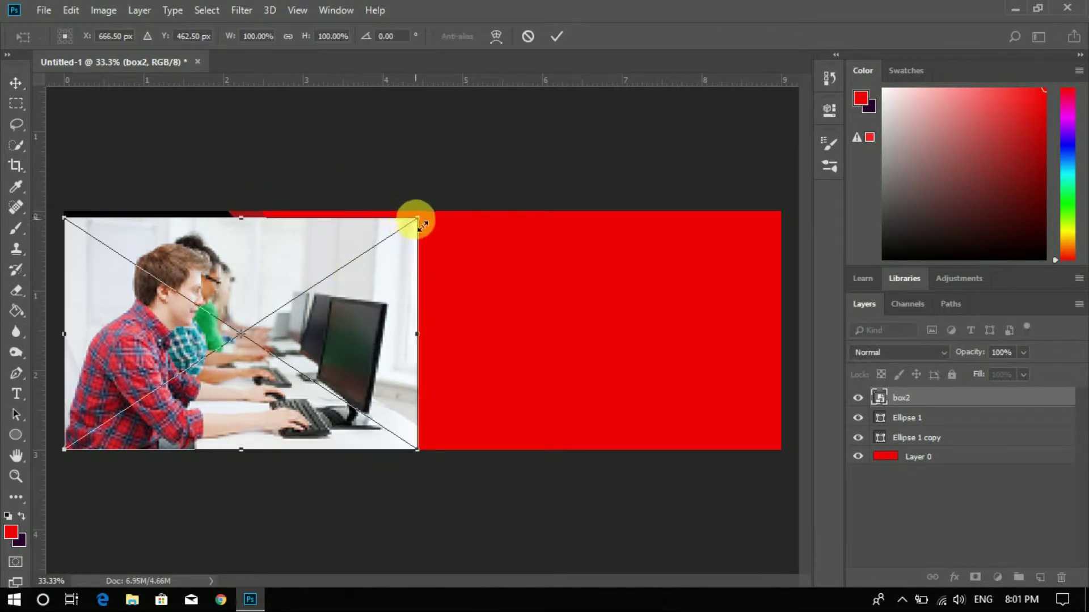
pyautogui.moveTo(421, 223); pyautogui.dragTo(431, 216)
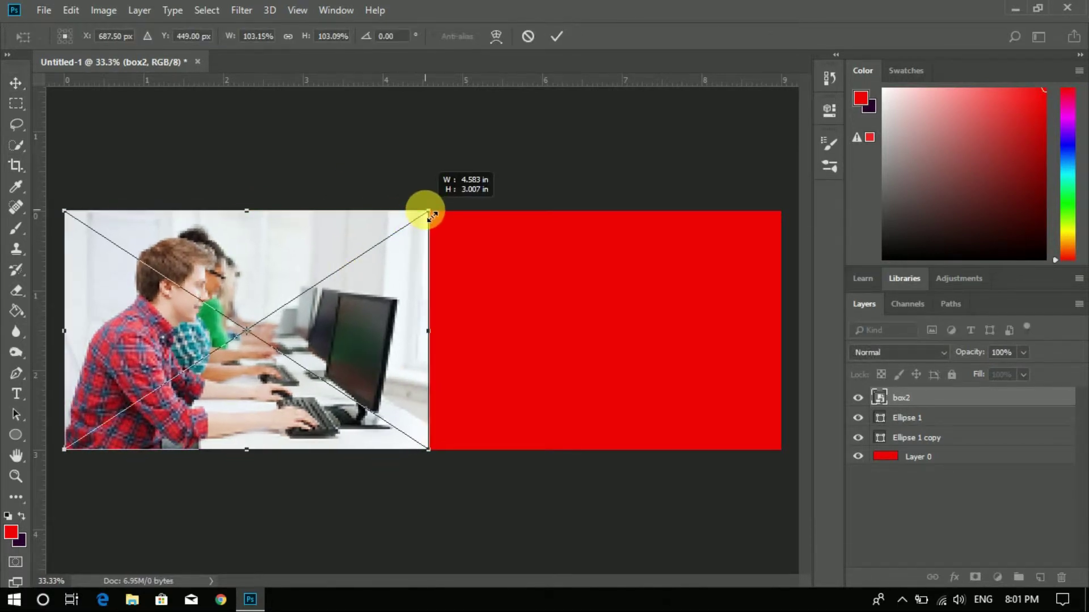
pyautogui.click(559, 35)
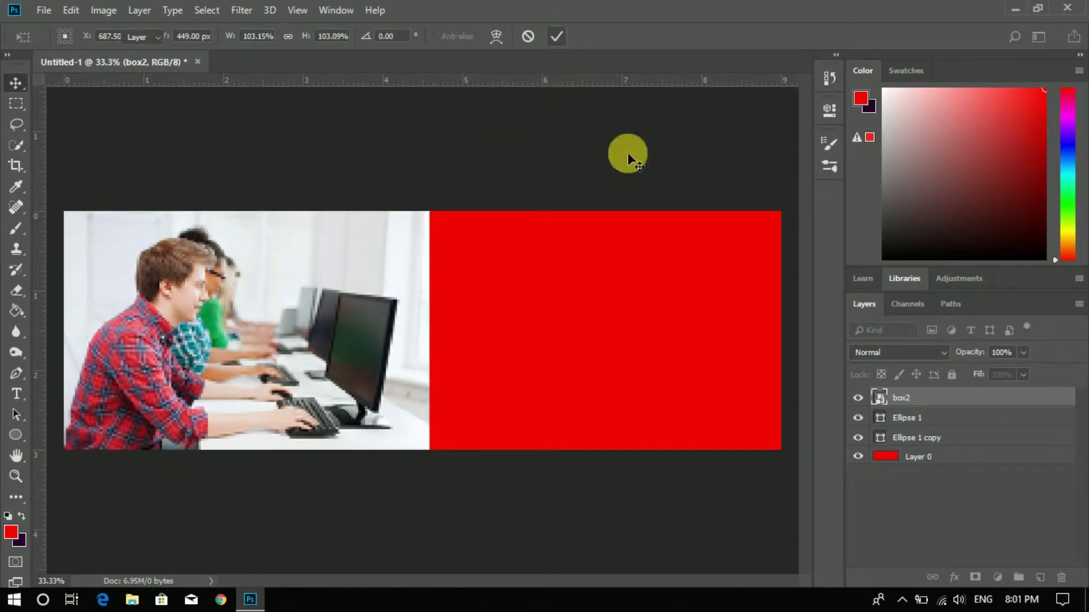
# Clip box2 to the Ellipse 1 circle with a clipping mask and nudge the photo left inside it.
pyautogui.rightClick(921, 392)
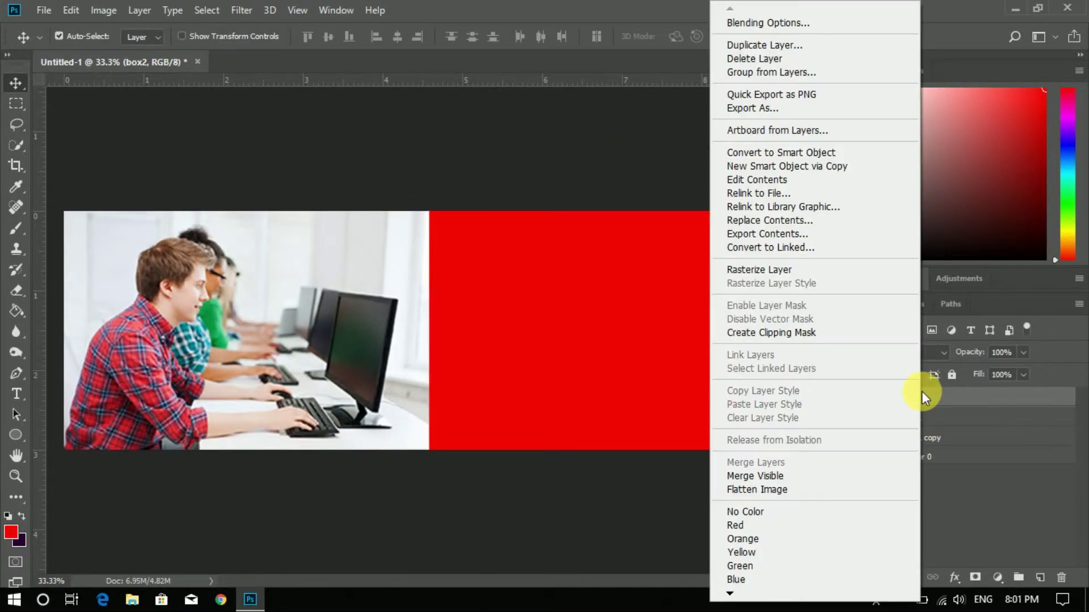
pyautogui.click(774, 334)
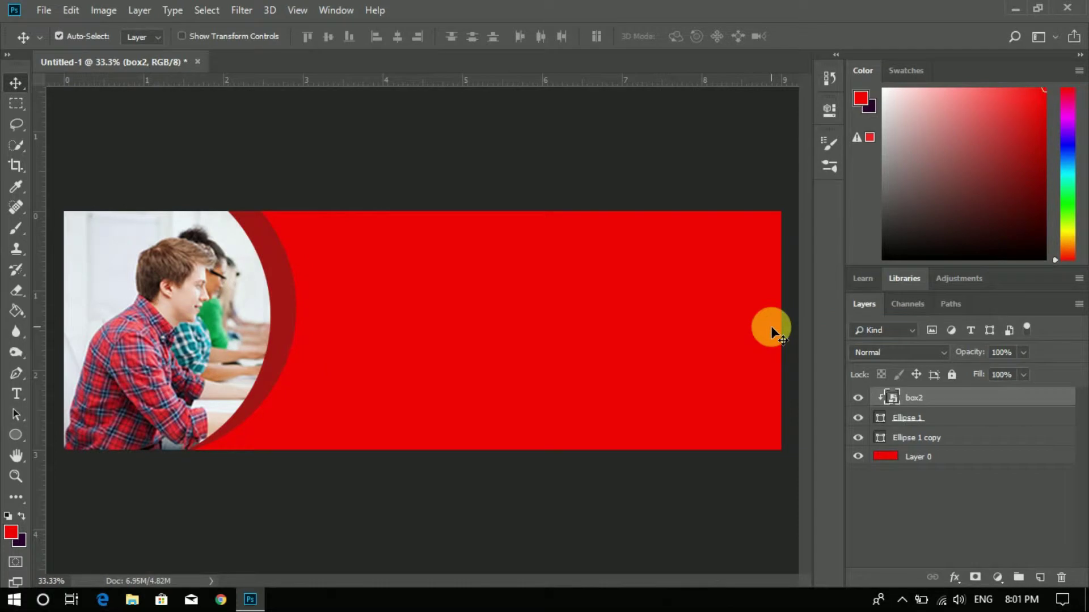
pyautogui.press('Left')
pyautogui.press('Left')
pyautogui.press('Left')
pyautogui.press('Left')
pyautogui.press('Left')
pyautogui.press('Left')
pyautogui.press('Left')
pyautogui.press('Left')
pyautogui.press('Left')
pyautogui.press('Left')
pyautogui.press('Left')
pyautogui.press('Left')
pyautogui.press('Left')
pyautogui.press('Left')
pyautogui.press('Left')
pyautogui.press('Left')
pyautogui.press('Left')
pyautogui.press('Left')
pyautogui.press('Left')
pyautogui.press('Left')
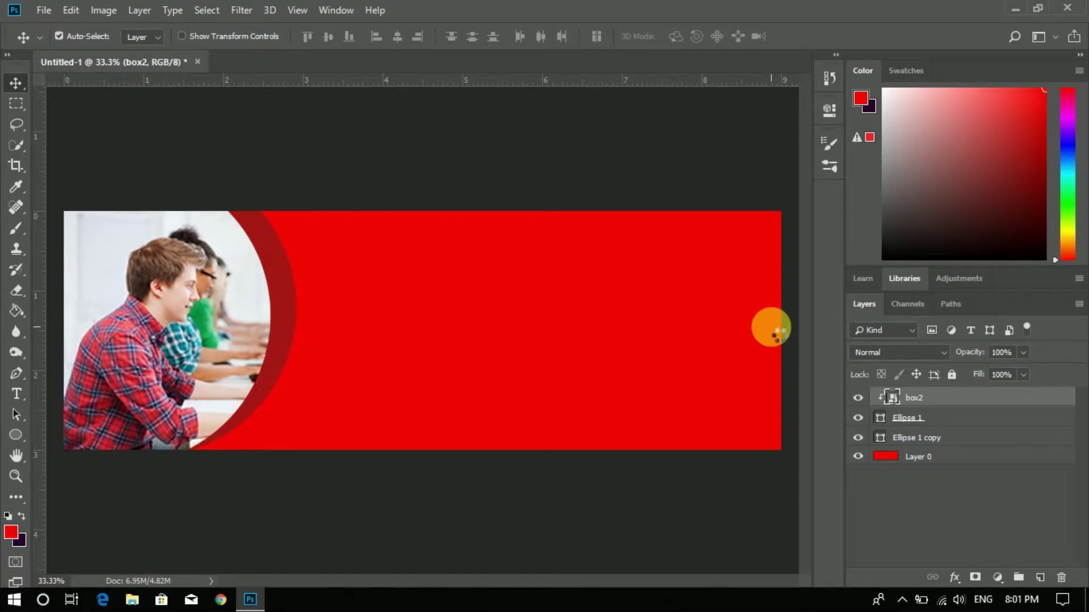
pyautogui.press('Left')
pyautogui.press('Left')
pyautogui.press('Left')
pyautogui.press('Left')
pyautogui.press('Left')
pyautogui.press('Left')
pyautogui.press('Left')
pyautogui.press('Left')
pyautogui.press('Left')
pyautogui.press('Left')
pyautogui.press('Left')
pyautogui.press('Left')
pyautogui.press('Left')
pyautogui.press('Left')
pyautogui.press('Left')
pyautogui.press('Left')
pyautogui.press('Left')
pyautogui.press('Left')
pyautogui.press('Left')
pyautogui.press('Left')
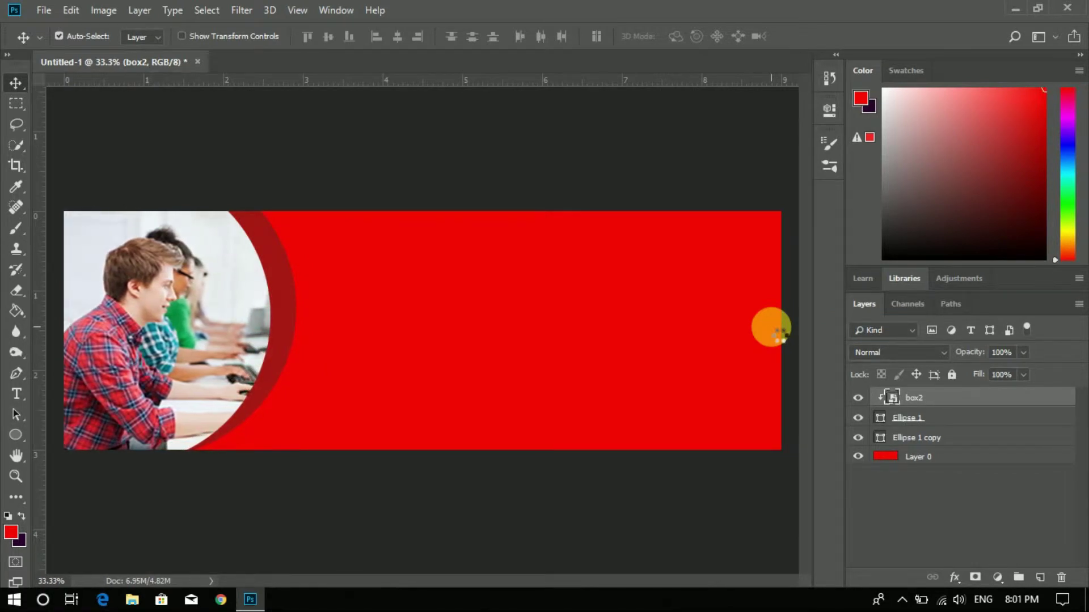
pyautogui.press('Left')
pyautogui.press('Left')
pyautogui.press('Left')
pyautogui.press('Left')
pyautogui.press('Left')
pyautogui.press('Left')
pyautogui.press('Left')
pyautogui.press('Left')
pyautogui.press('Left')
pyautogui.press('Left')
pyautogui.press('Left')
pyautogui.press('Left')
pyautogui.press('Left')
pyautogui.press('Left')
pyautogui.press('Left')
pyautogui.press('Left')
pyautogui.press('Left')
pyautogui.press('Left')
pyautogui.press('Left')
pyautogui.press('Left')
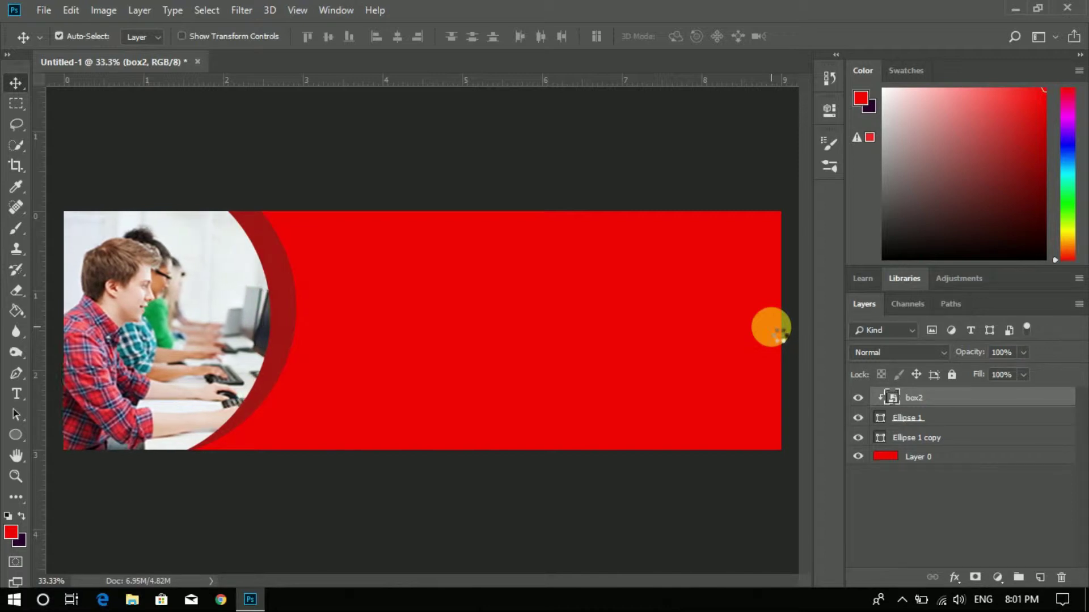
pyautogui.press('Left')
pyautogui.press('Left')
pyautogui.press('Left')
pyautogui.press('Left')
pyautogui.press('Left')
pyautogui.press('Left')
pyautogui.press('Left')
pyautogui.press('Left')
pyautogui.press('Left')
pyautogui.press('Left')
pyautogui.press('Left')
pyautogui.press('Left')
pyautogui.press('Left')
pyautogui.press('Left')
pyautogui.press('Left')
pyautogui.press('Left')
pyautogui.press('Left')
pyautogui.press('Left')
pyautogui.press('Left')
pyautogui.press('Left')
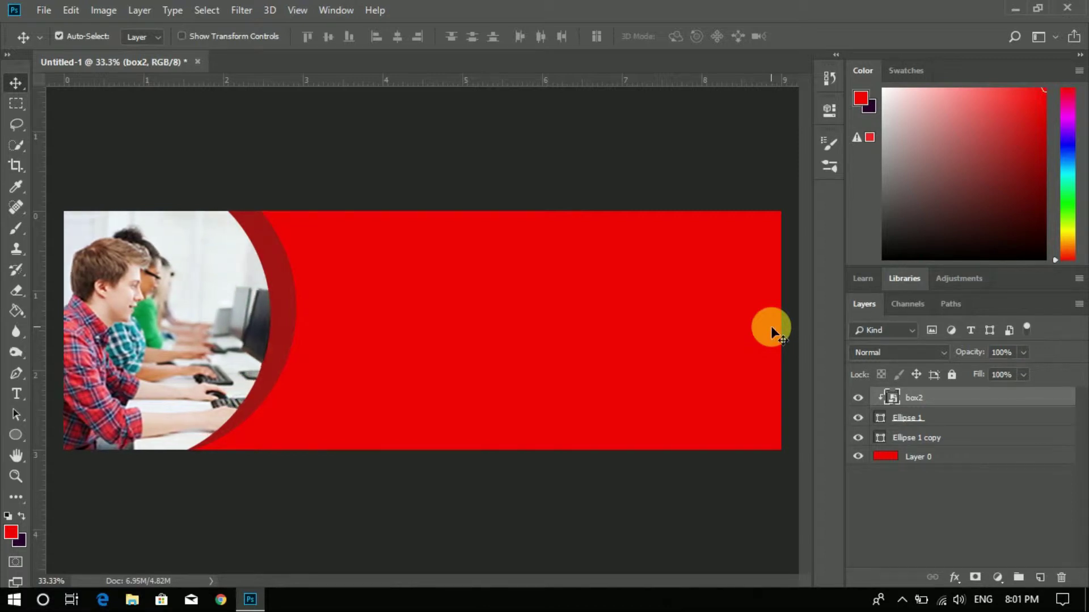
pyautogui.press('Left')
pyautogui.press('Left')
pyautogui.press('Left')
pyautogui.press('Left')
pyautogui.press('Left')
pyautogui.press('Left')
pyautogui.press('Left')
pyautogui.press('Left')
pyautogui.press('Left')
pyautogui.press('Left')
pyautogui.press('Left')
pyautogui.press('Left')
pyautogui.press('Left')
pyautogui.press('Left')
pyautogui.press('Left')
pyautogui.press('Left')
pyautogui.press('Left')
pyautogui.press('Left')
pyautogui.press('Left')
pyautogui.press('Left')
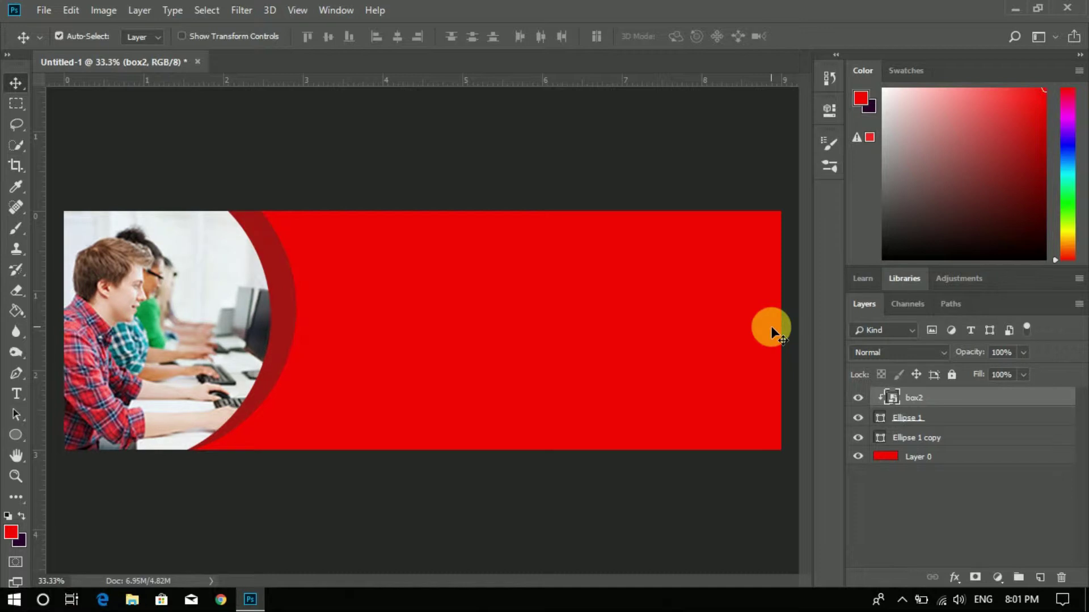
# Place the icept logo image from the desktop, scale it to about 21% and position it in the banner's upper-right corner.
pyautogui.click(1018, 7)
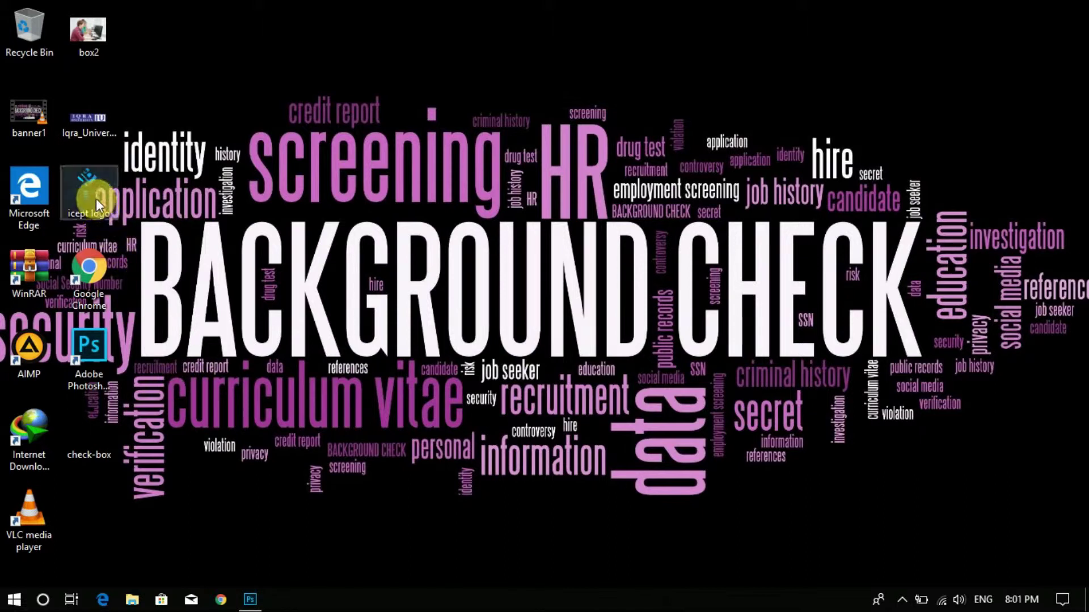
pyautogui.moveTo(93, 195); pyautogui.dragTo(441, 365)
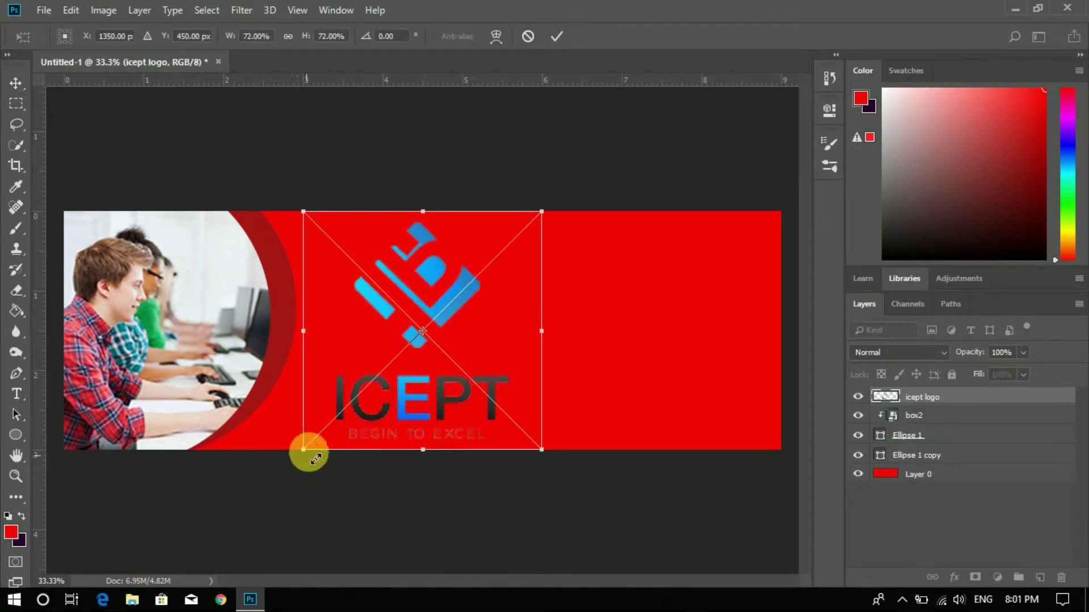
pyautogui.moveTo(304, 451); pyautogui.dragTo(473, 281)
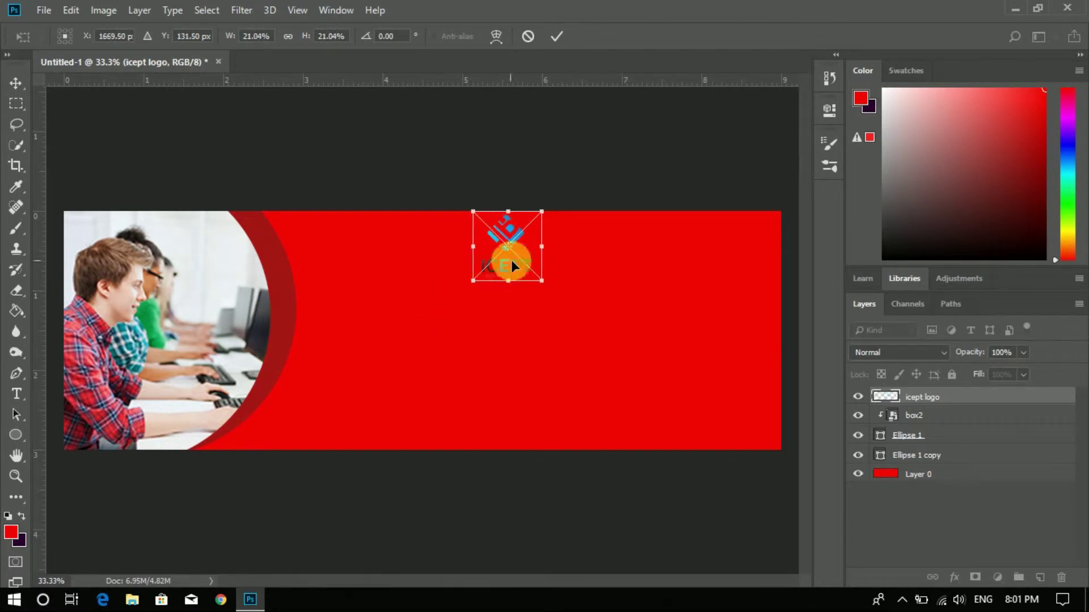
pyautogui.moveTo(525, 251); pyautogui.dragTo(761, 253)
pyautogui.click(559, 36)
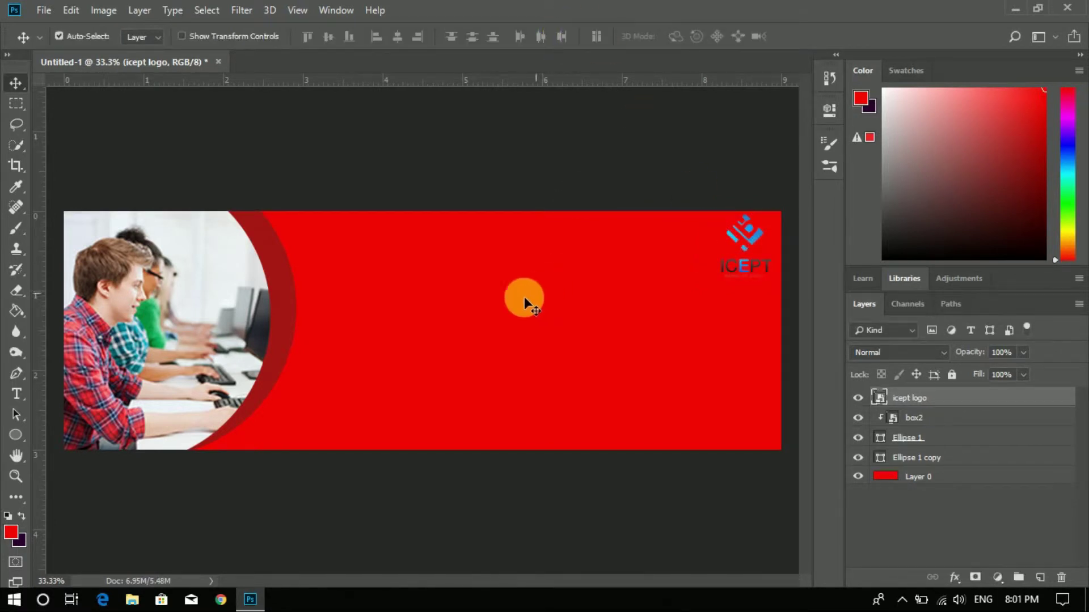
# Add the heading text "SHORT COURSES" in Roboto Slab Bold 30 pt near the banner's upper edge, beside the logo.
pyautogui.click(16, 393)
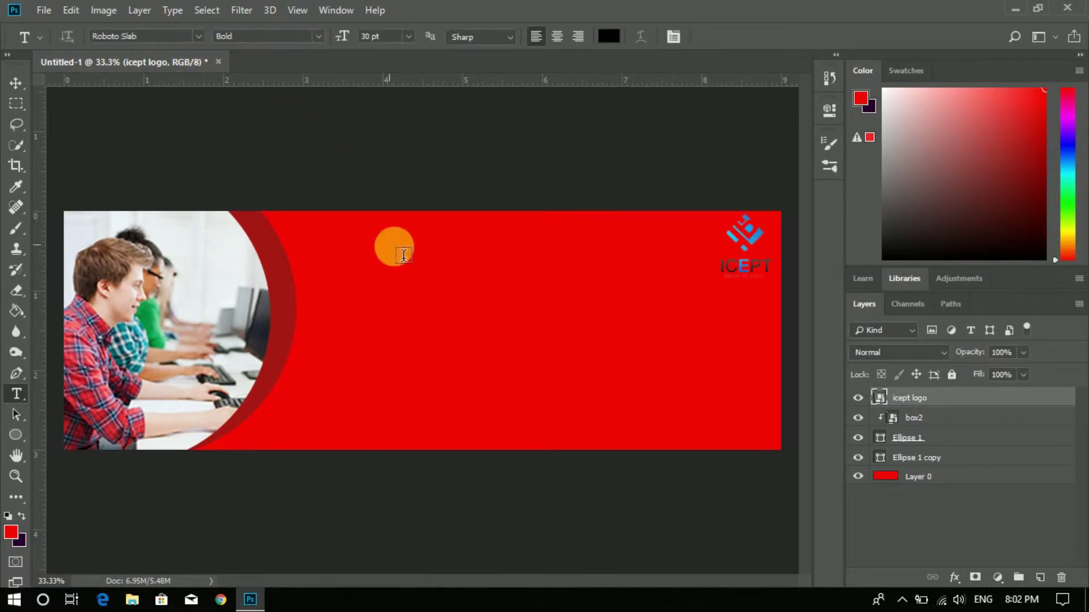
pyautogui.click(428, 247)
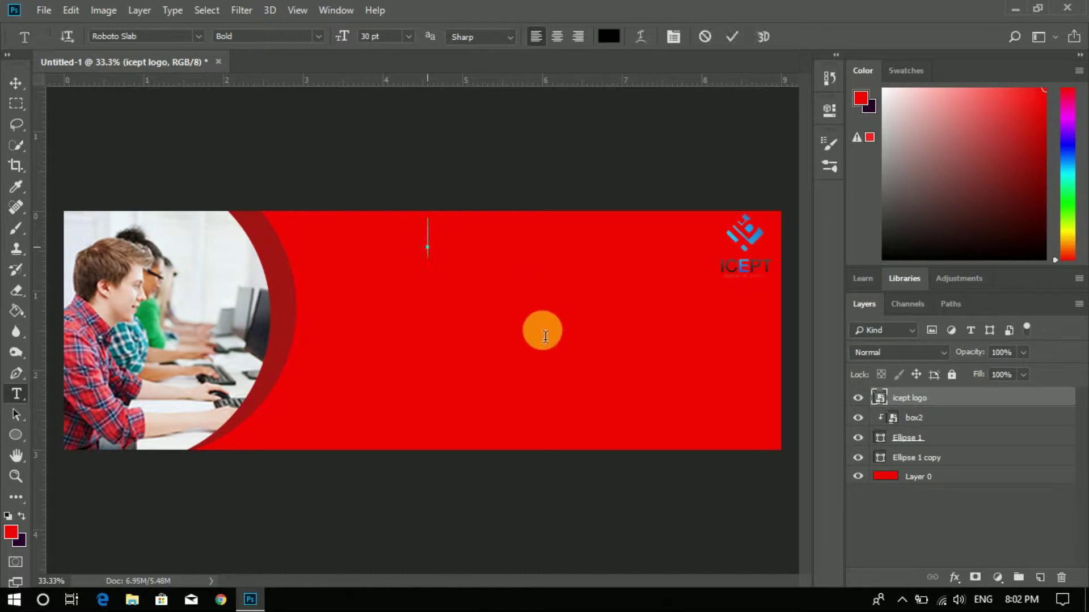
pyautogui.write('S')
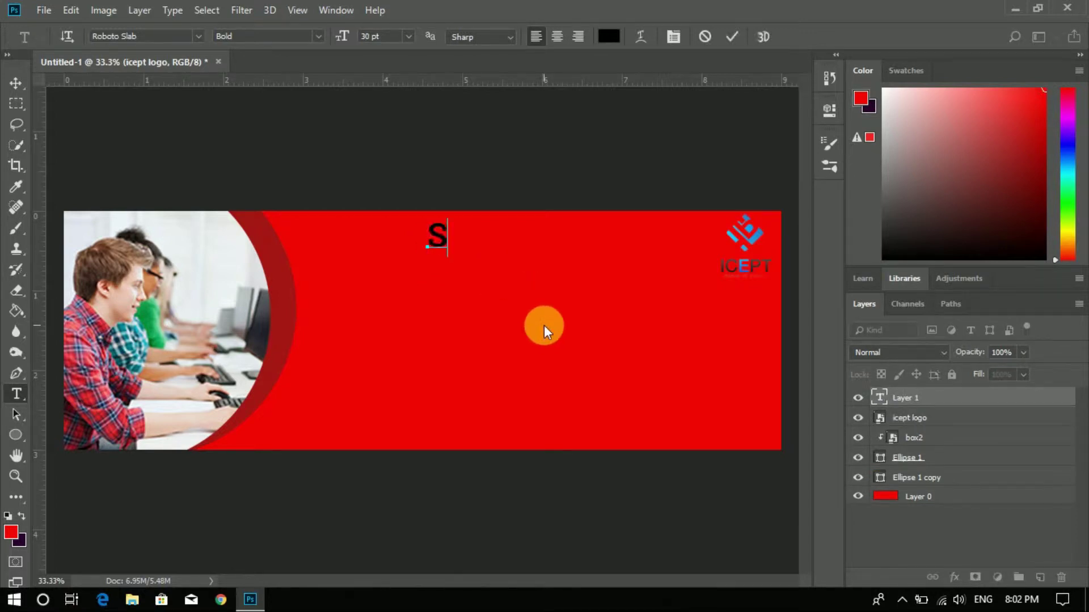
pyautogui.write('HO')
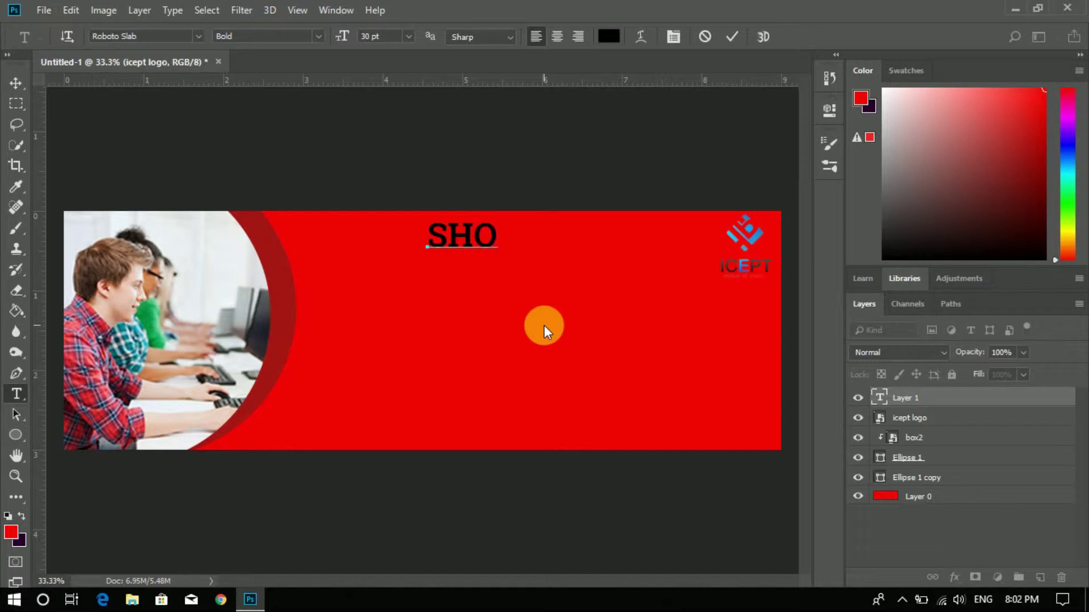
pyautogui.write('RT C')
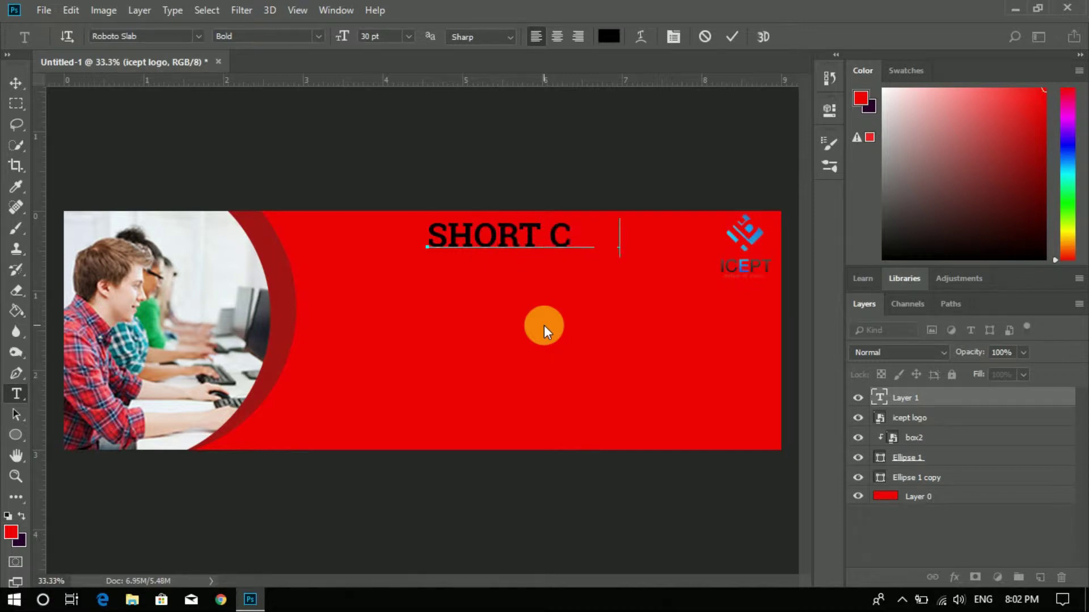
pyautogui.write('OURSES')
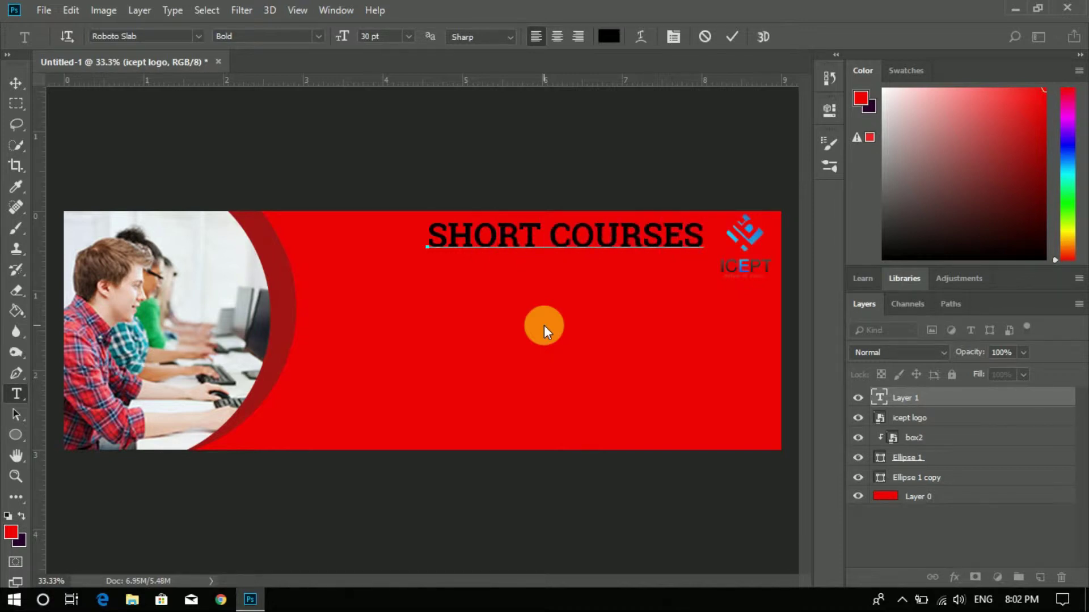
# Recolor the whole SHORT COURSES heading white (ffffff) and commit the text.
pyautogui.hotkey('ctrl', 'a')
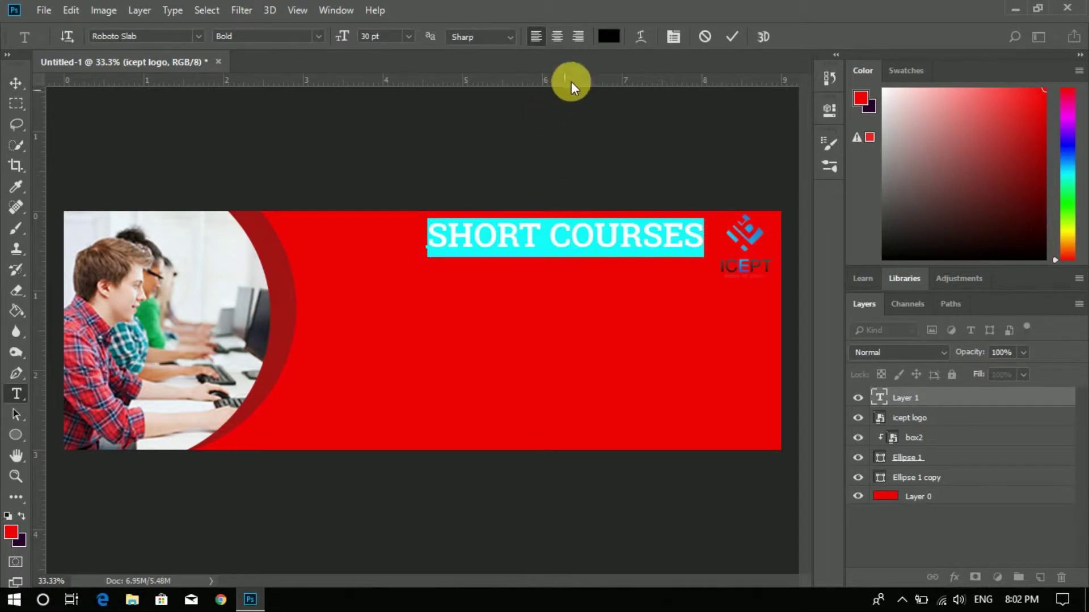
pyautogui.click(604, 37)
pyautogui.moveTo(505, 219); pyautogui.dragTo(316, 102)
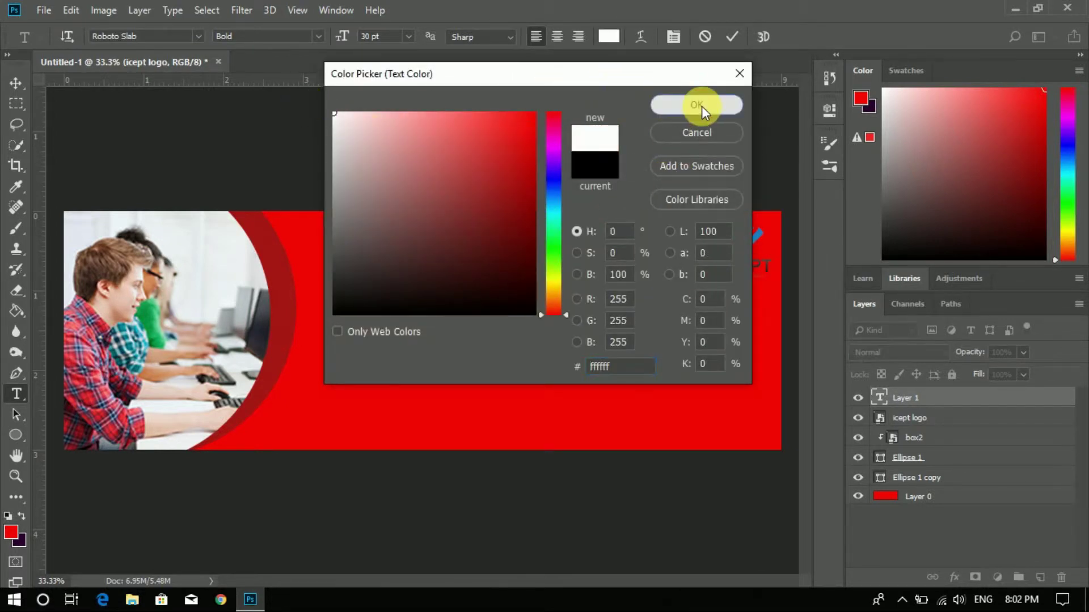
pyautogui.click(701, 106)
pyautogui.click(726, 37)
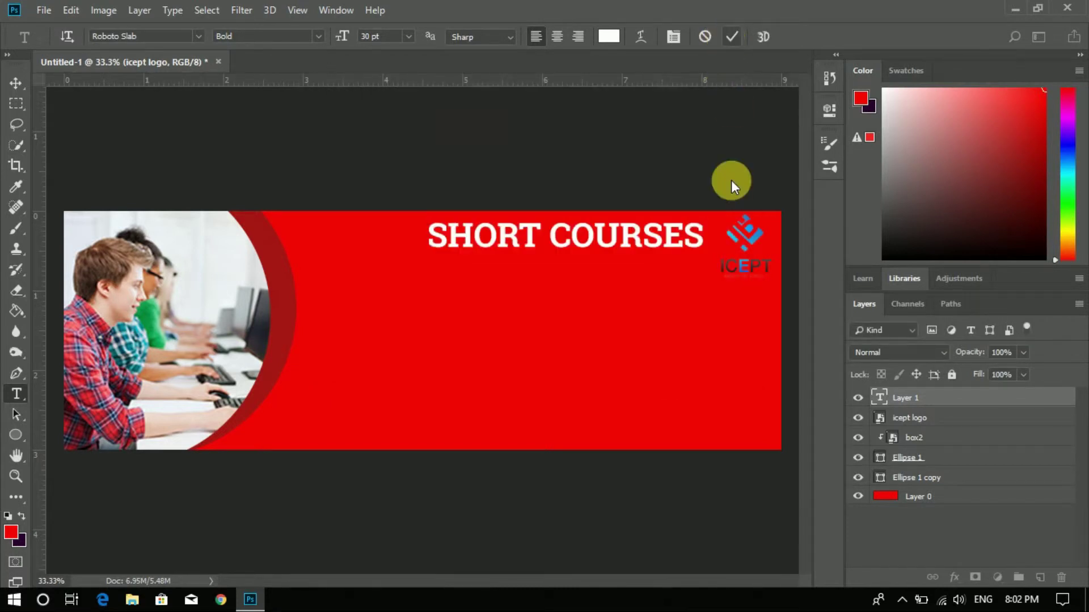
# Shift the SHORT COURSES heading left, away from the logo, and slightly down from the banner's upper edge.
pyautogui.press('v')
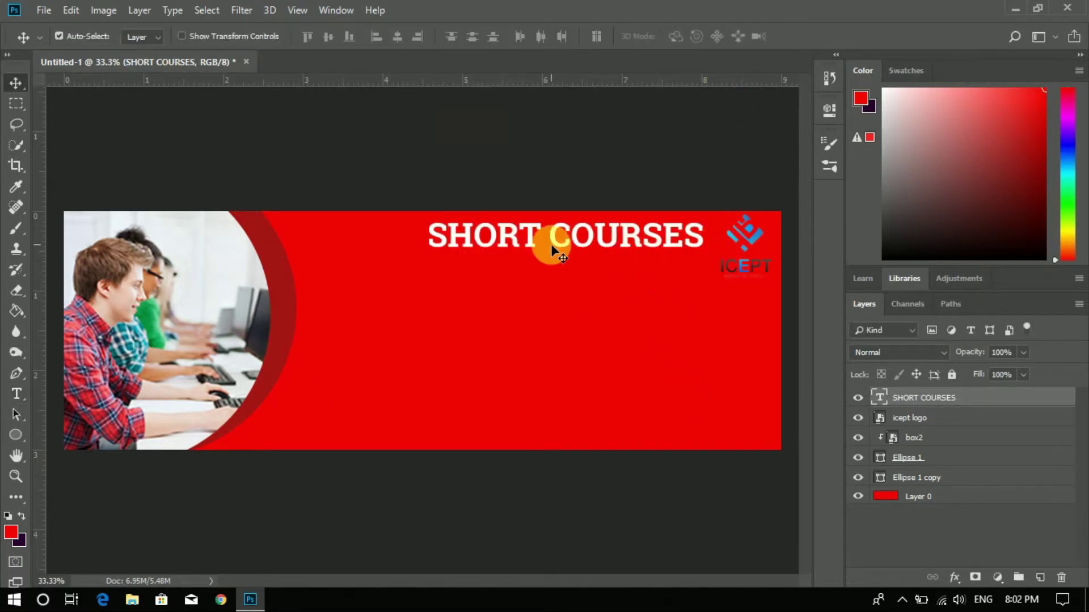
pyautogui.hotkey('shift', 'Left')
pyautogui.hotkey('shift', 'Left')
pyautogui.hotkey('shift', 'Left')
pyautogui.hotkey('shift', 'Left')
pyautogui.hotkey('shift', 'Left')
pyautogui.hotkey('shift', 'Left')
pyautogui.hotkey('shift', 'Left')
pyautogui.hotkey('shift', 'Left')
pyautogui.hotkey('shift', 'Left')
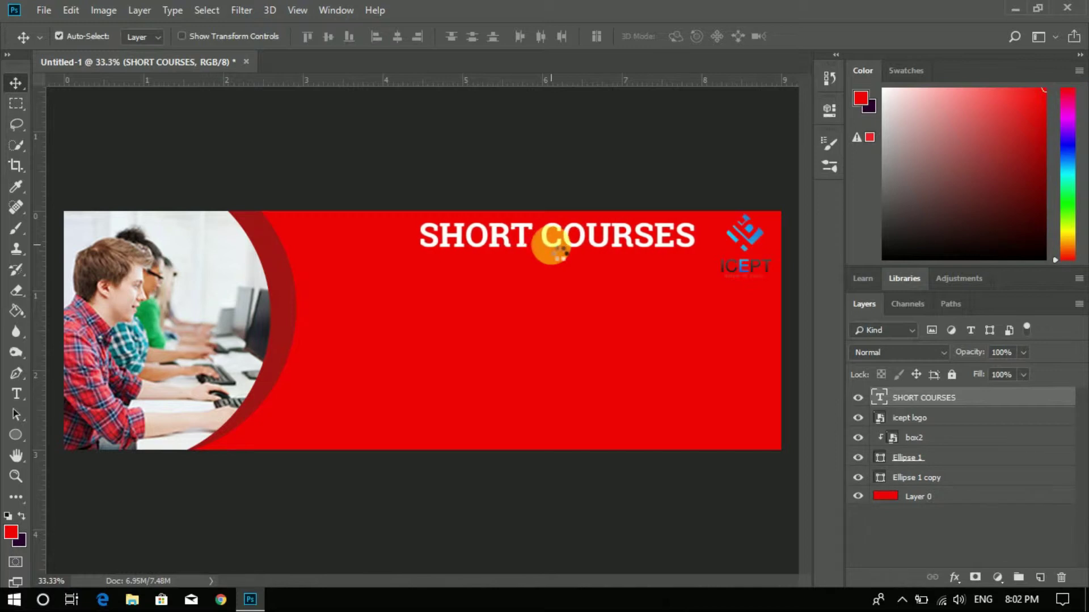
pyautogui.hotkey('shift', 'Left')
pyautogui.hotkey('shift', 'Left')
pyautogui.hotkey('shift', 'Left')
pyautogui.hotkey('shift', 'Left')
pyautogui.hotkey('shift', 'Left')
pyautogui.hotkey('shift', 'Left')
pyautogui.hotkey('shift', 'Left')
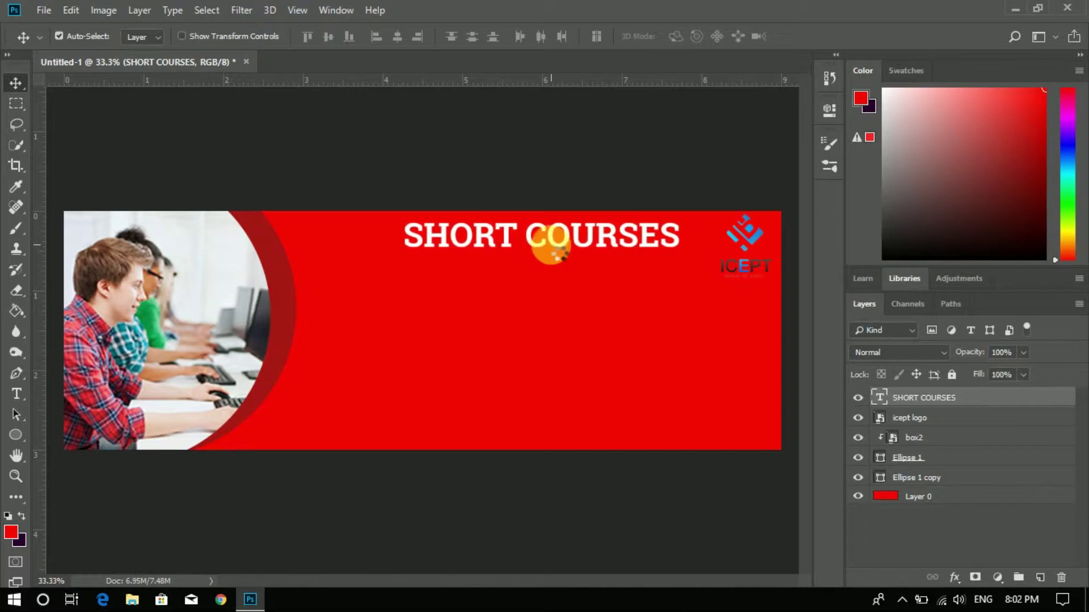
pyautogui.hotkey('shift', 'Left')
pyautogui.hotkey('shift', 'Left')
pyautogui.hotkey('shift', 'Left')
pyautogui.hotkey('shift', 'Left')
pyautogui.hotkey('shift', 'Left')
pyautogui.hotkey('shift', 'Left')
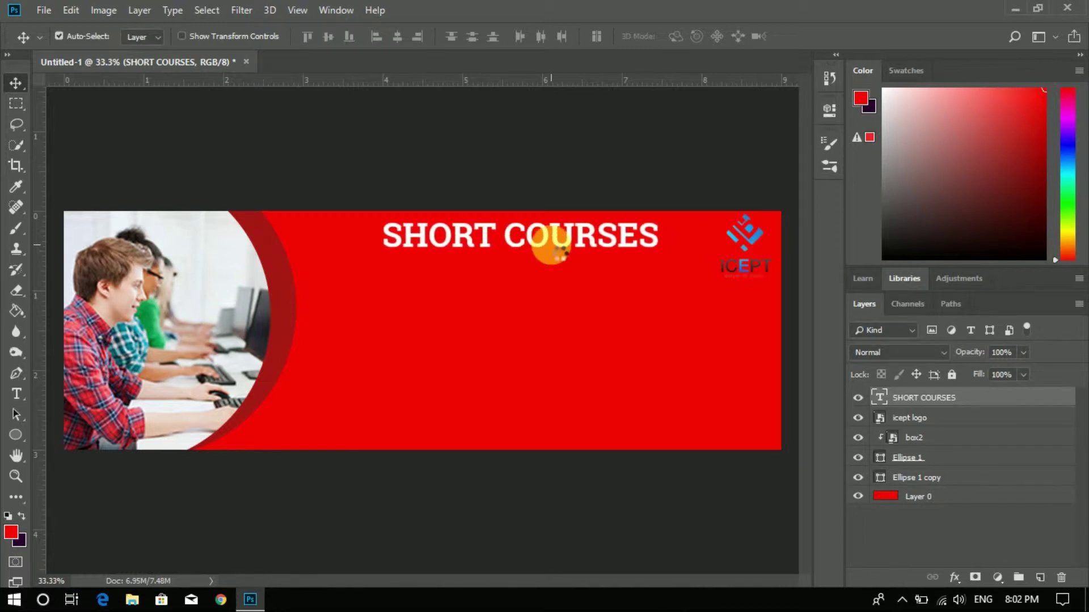
pyautogui.hotkey('shift', 'Down')
pyautogui.hotkey('shift', 'Down')
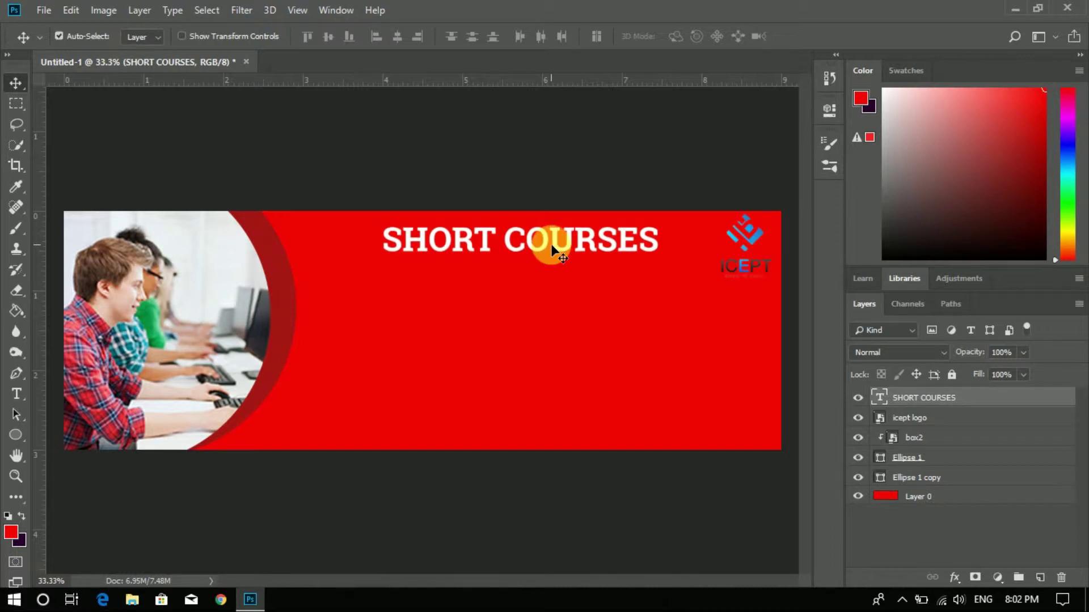
# Draw a thin vertical rectangle about 12 x 501 px below the heading's left end and fill it with grey.
pyautogui.click(16, 437)
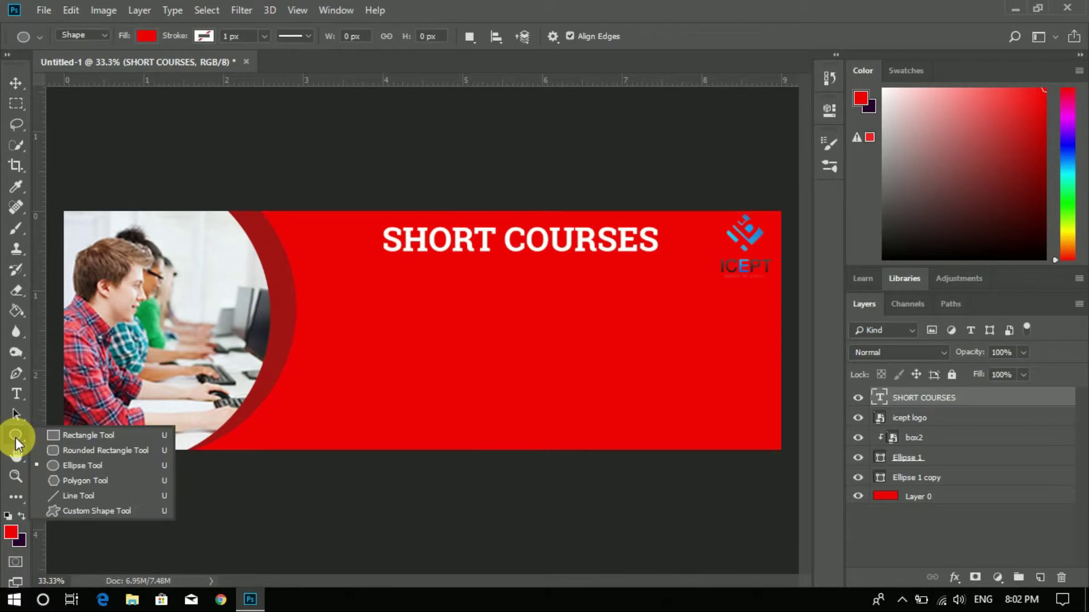
pyautogui.click(76, 438)
pyautogui.moveTo(392, 294); pyautogui.dragTo(395, 426)
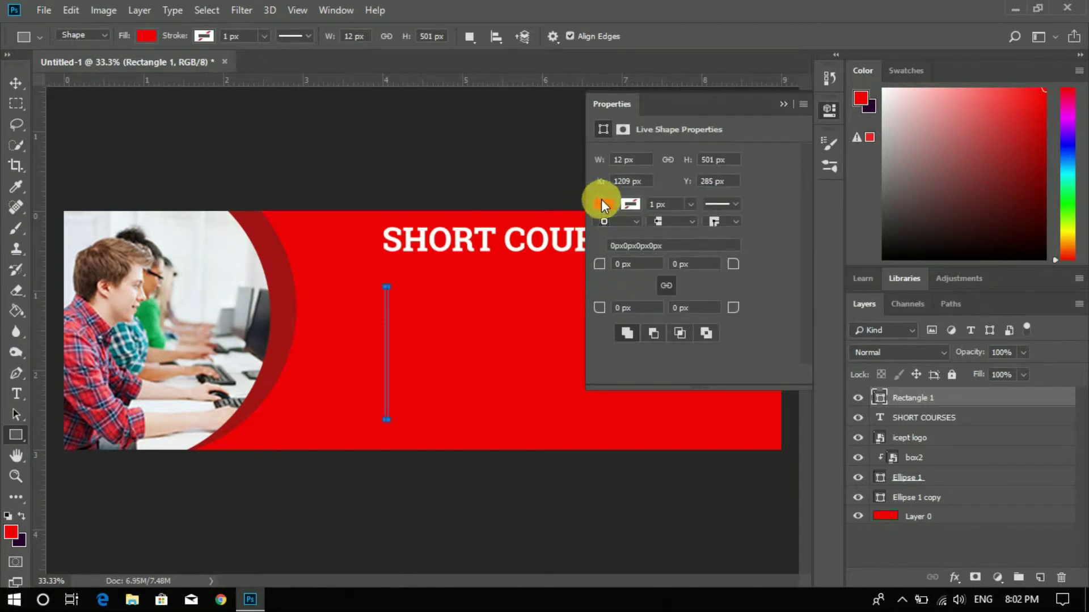
pyautogui.click(603, 204)
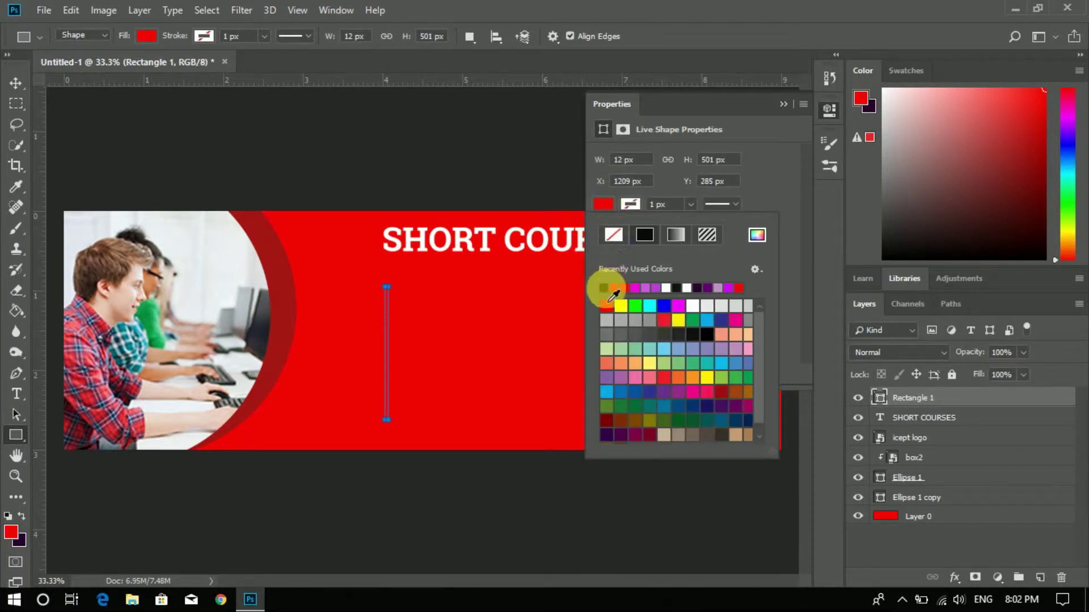
pyautogui.click(615, 339)
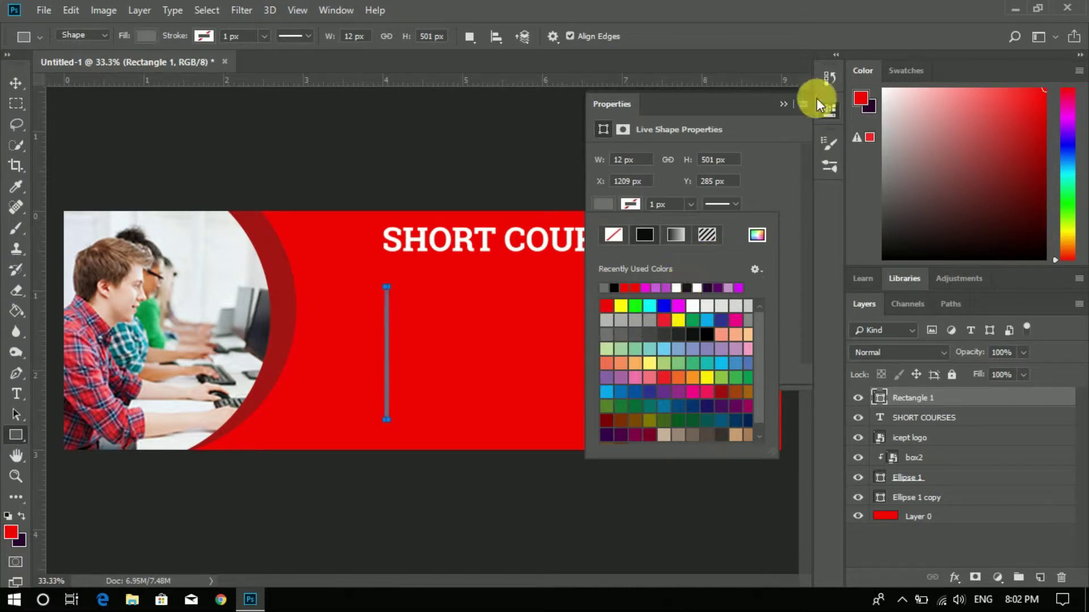
pyautogui.click(781, 108)
# Narrow the grey rectangle with Free Transform to about 42% of its width, keeping its height at 100%.
pyautogui.press('v')
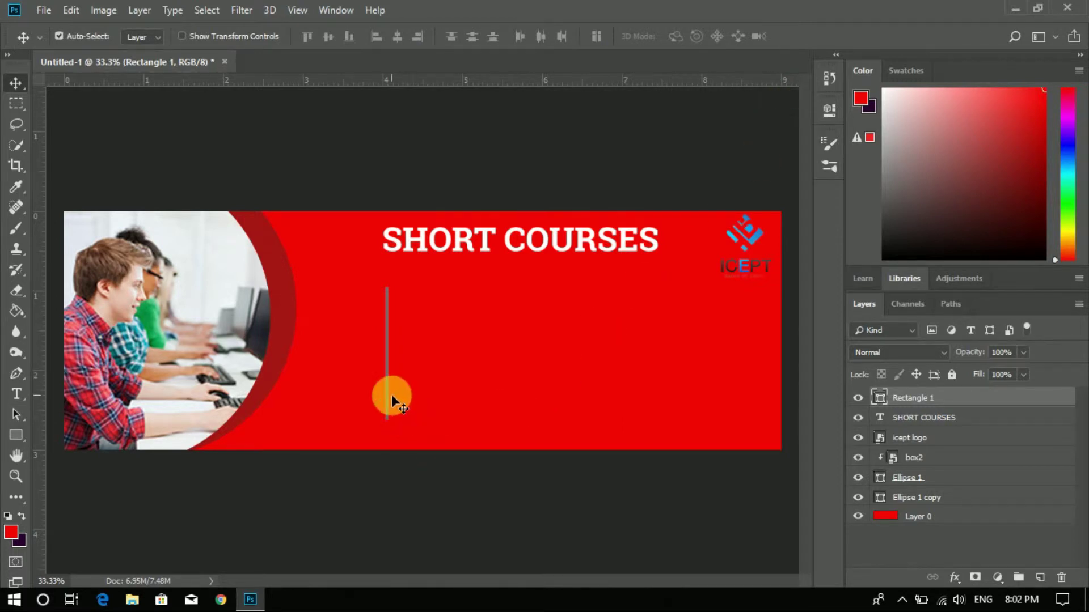
pyautogui.hotkey('ctrl', '1')
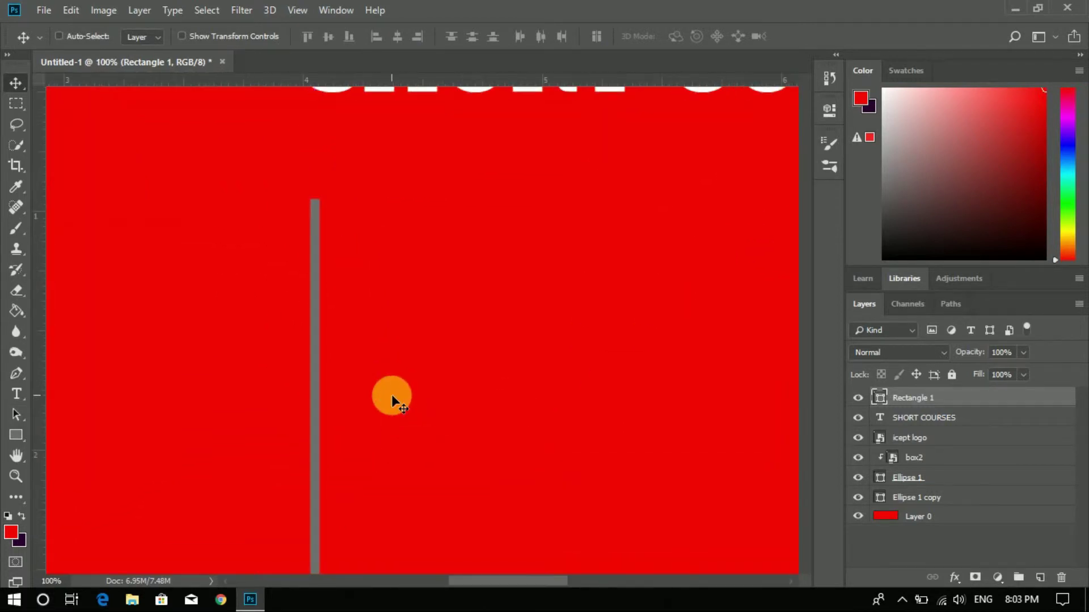
pyautogui.hotkey('ctrl', '+')
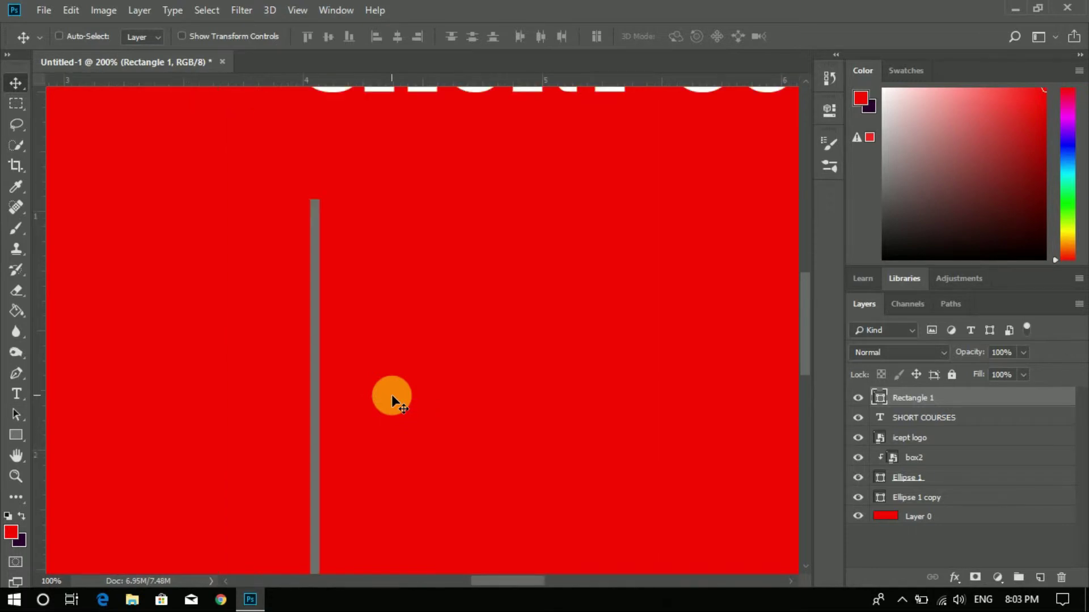
pyautogui.hotkey('ctrl', 't')
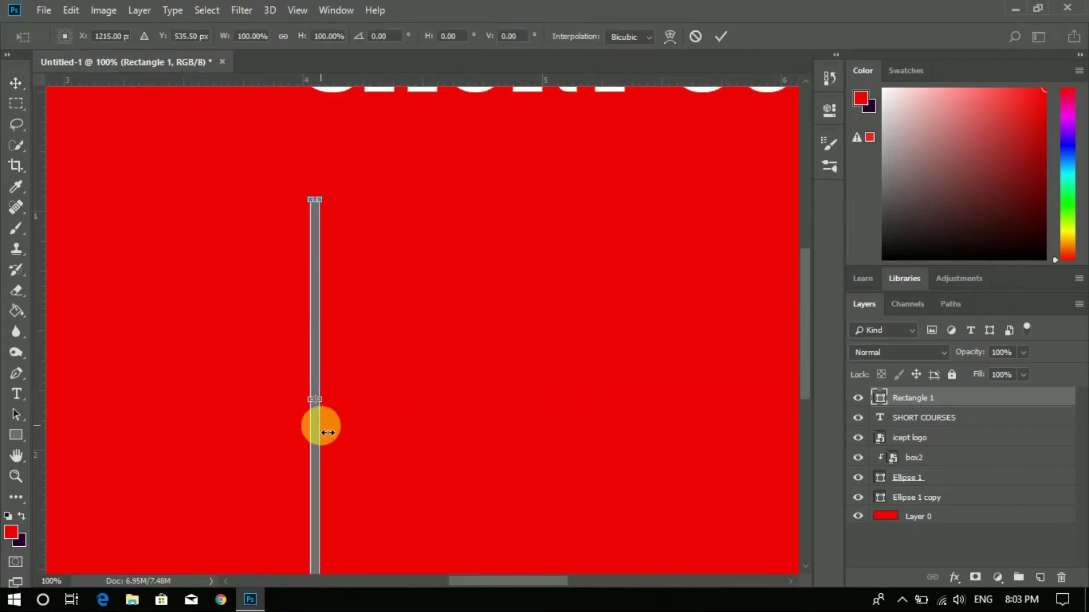
pyautogui.moveTo(328, 433); pyautogui.dragTo(314, 425)
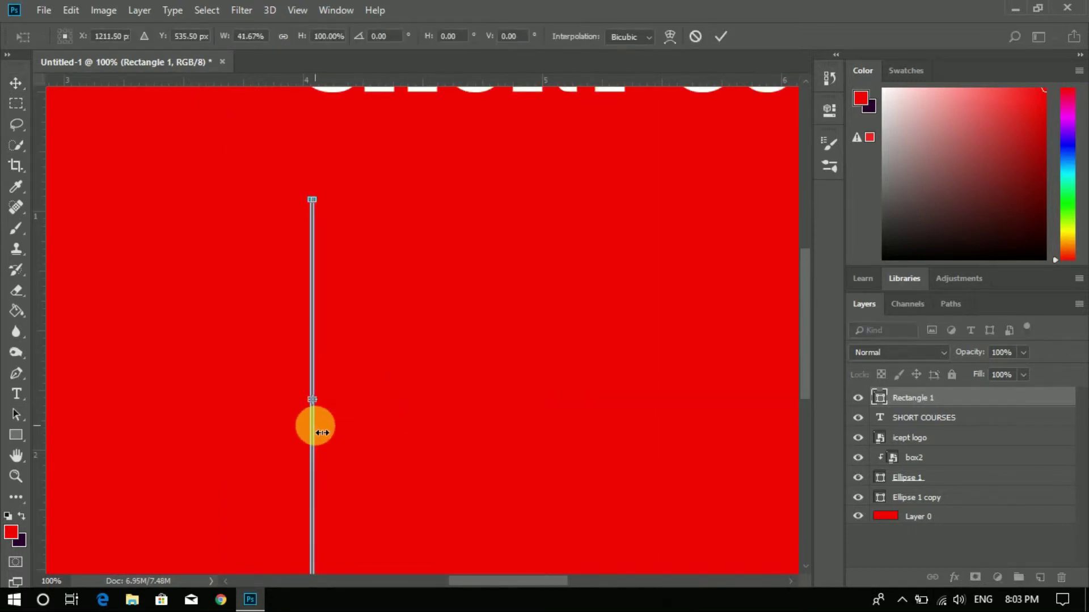
pyautogui.press('Return')
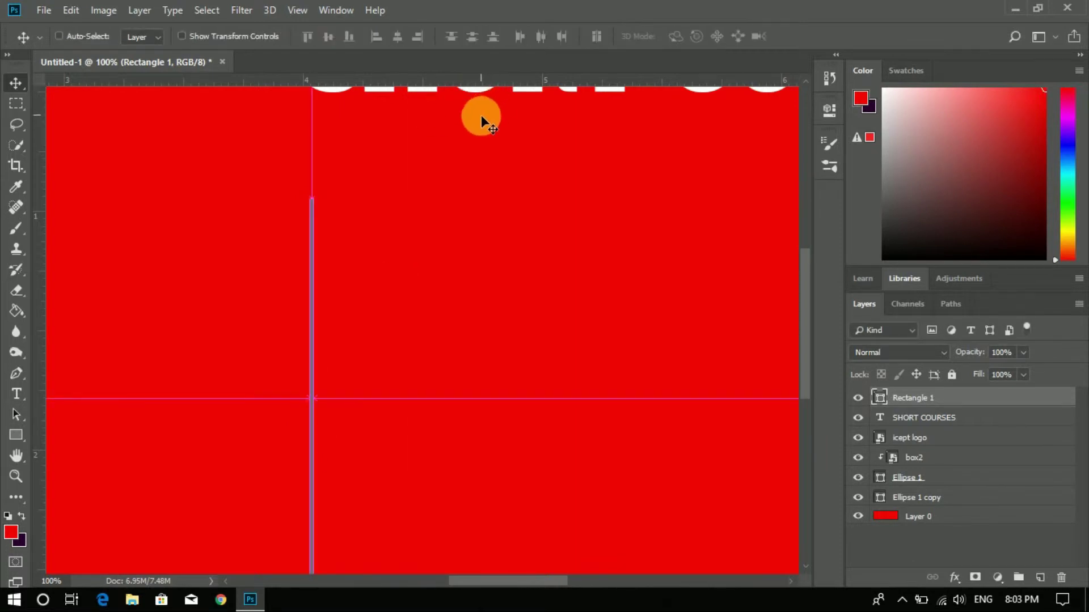
pyautogui.hotkey('ctrl', '-')
pyautogui.hotkey('ctrl', '0')
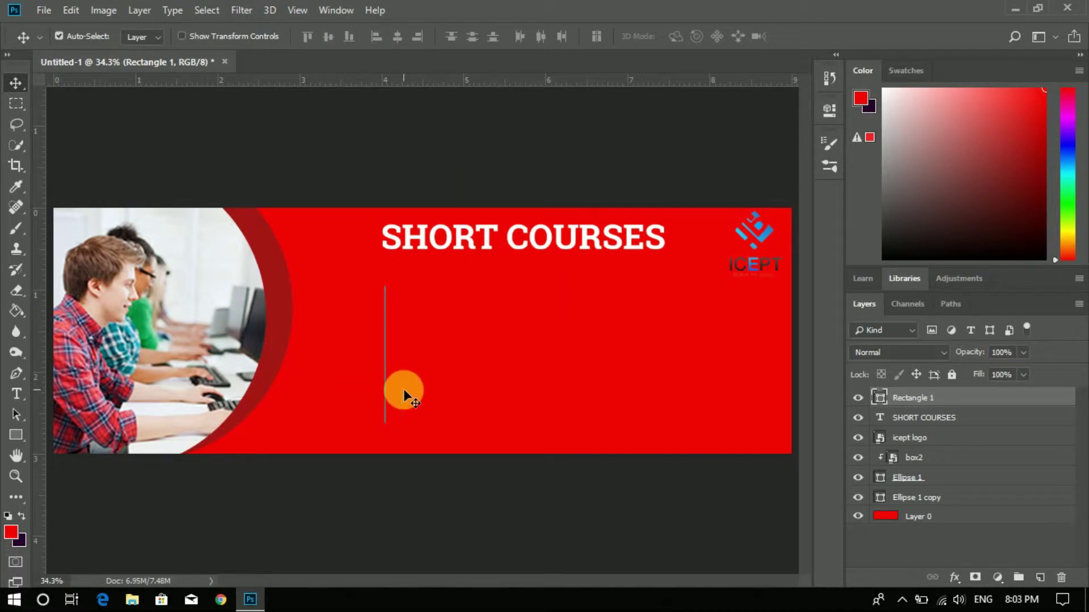
# Move the thin grey line horizontally to the right until it sits beneath the end of the word SHORT.
pyautogui.hotkey('shift', 'Right')
pyautogui.hotkey('shift', 'Right')
pyautogui.hotkey('shift', 'Right')
pyautogui.hotkey('shift', 'Right')
pyautogui.hotkey('shift', 'Right')
pyautogui.hotkey('shift', 'Right')
pyautogui.hotkey('shift', 'Right')
pyautogui.hotkey('shift', 'Right')
pyautogui.hotkey('shift', 'Right')
pyautogui.hotkey('shift', 'Right')
pyautogui.hotkey('shift', 'Right')
pyautogui.hotkey('shift', 'Right')
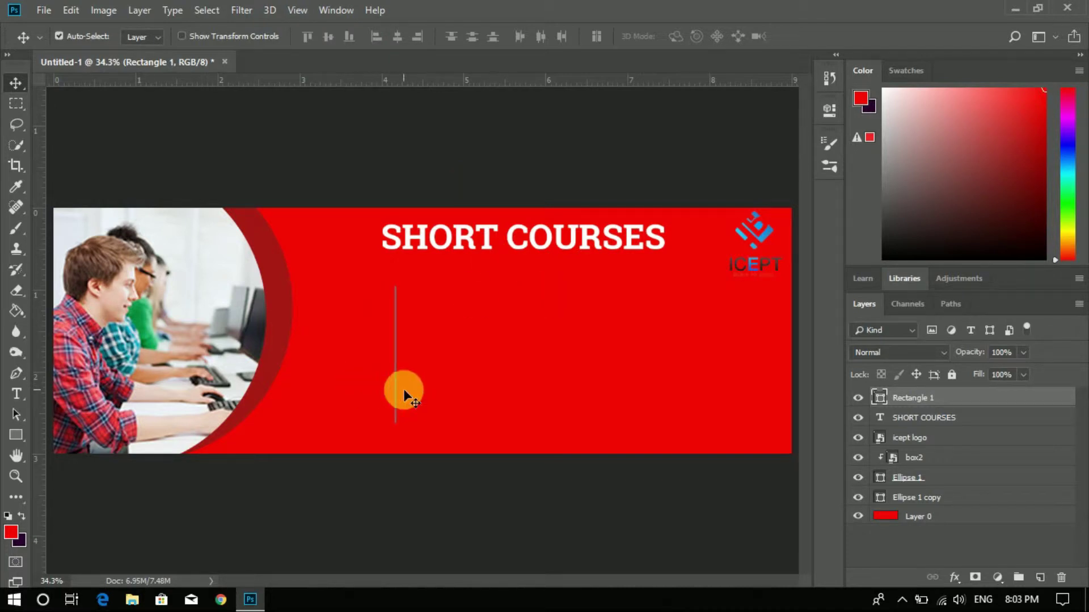
pyautogui.hotkey('shift', 'Right')
pyautogui.hotkey('shift', 'Right')
pyautogui.hotkey('shift', 'Right')
pyautogui.hotkey('shift', 'Right')
pyautogui.hotkey('shift', 'Right')
pyautogui.hotkey('shift', 'Right')
pyautogui.hotkey('shift', 'Right')
pyautogui.hotkey('shift', 'Right')
pyautogui.hotkey('shift', 'Right')
pyautogui.hotkey('shift', 'Right')
pyautogui.hotkey('shift', 'Right')
pyautogui.hotkey('shift', 'Right')
pyautogui.hotkey('shift', 'Right')
pyautogui.hotkey('shift', 'Right')
pyautogui.hotkey('shift', 'Right')
pyautogui.hotkey('shift', 'Right')
pyautogui.hotkey('shift', 'Right')
pyautogui.hotkey('shift', 'Right')
pyautogui.hotkey('shift', 'Right')
pyautogui.hotkey('shift', 'Right')
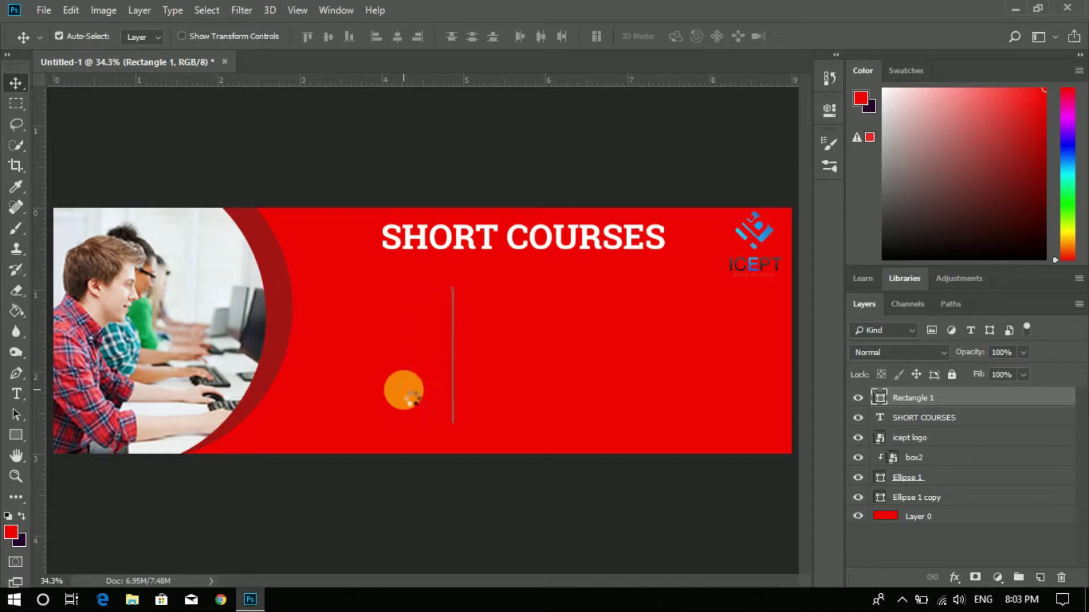
pyautogui.hotkey('shift', 'Right')
pyautogui.hotkey('shift', 'Right')
pyautogui.hotkey('shift', 'Right')
pyautogui.hotkey('shift', 'Right')
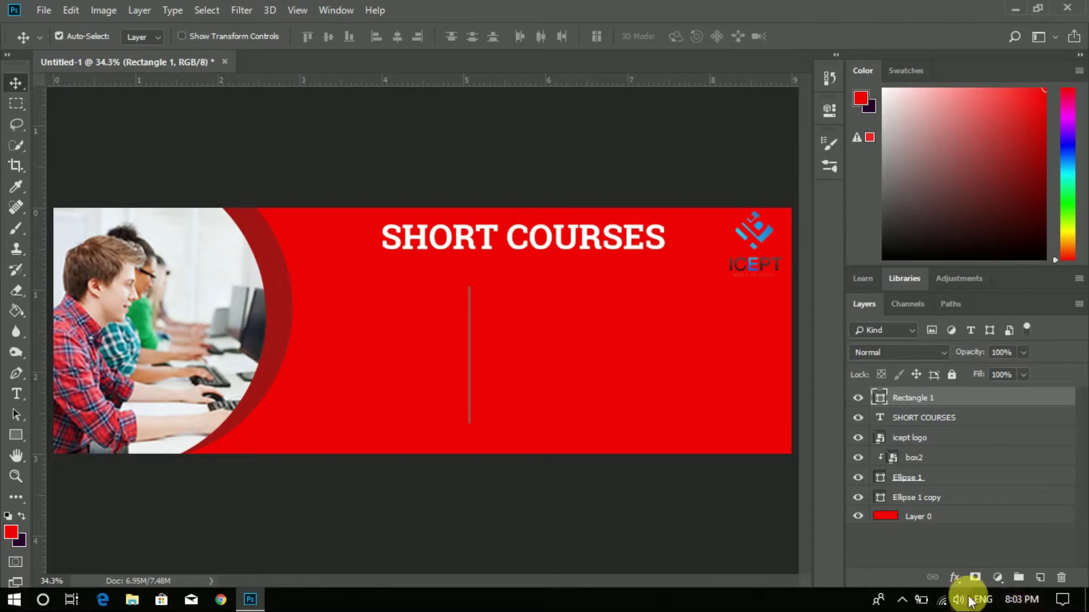
# Add a Multiply drop shadow with 100% opacity to the thin grey divider line.
pyautogui.click(954, 577)
pyautogui.click(960, 566)
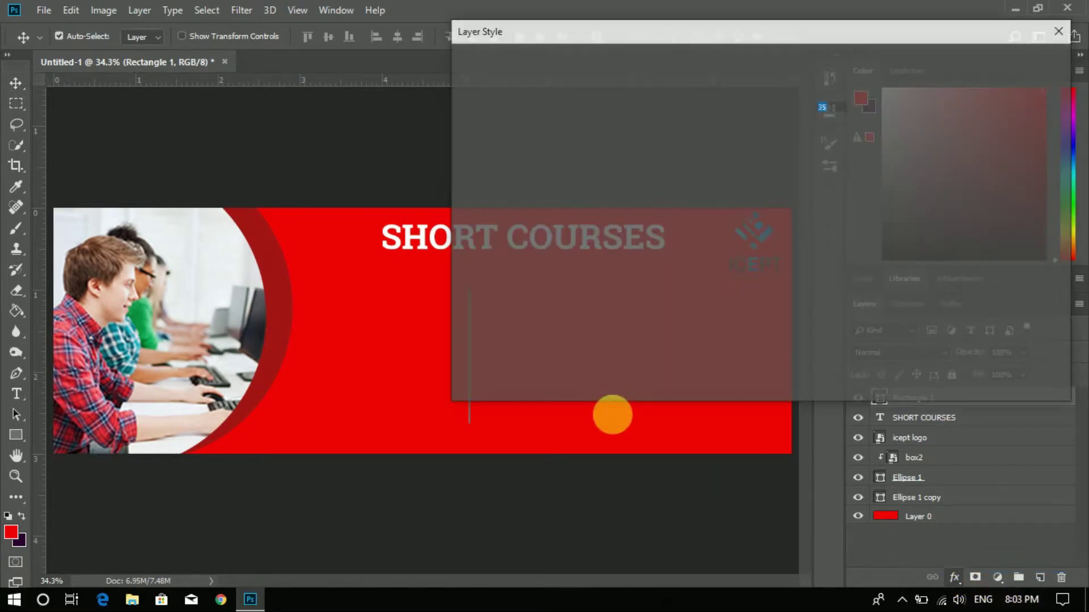
pyautogui.moveTo(654, 18); pyautogui.dragTo(810, 34)
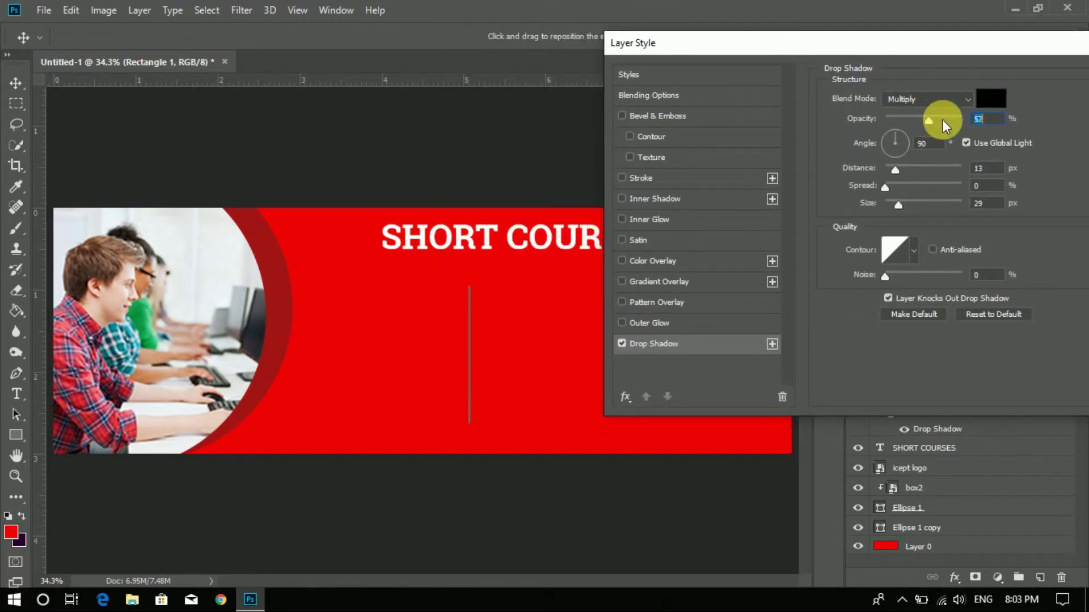
pyautogui.moveTo(934, 36); pyautogui.dragTo(898, 41)
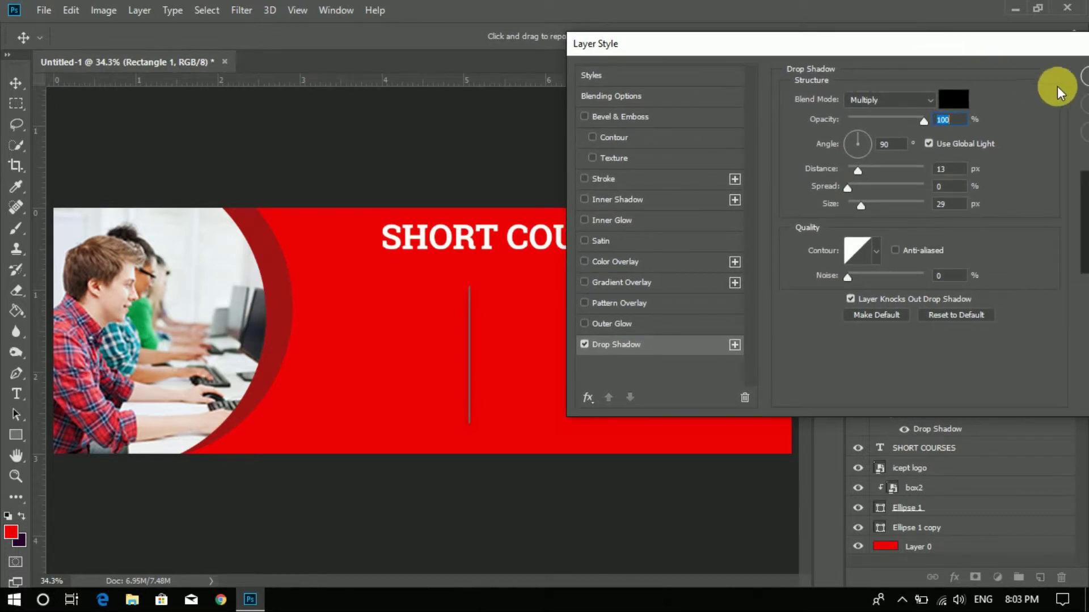
pyautogui.moveTo(1018, 51); pyautogui.dragTo(954, 45)
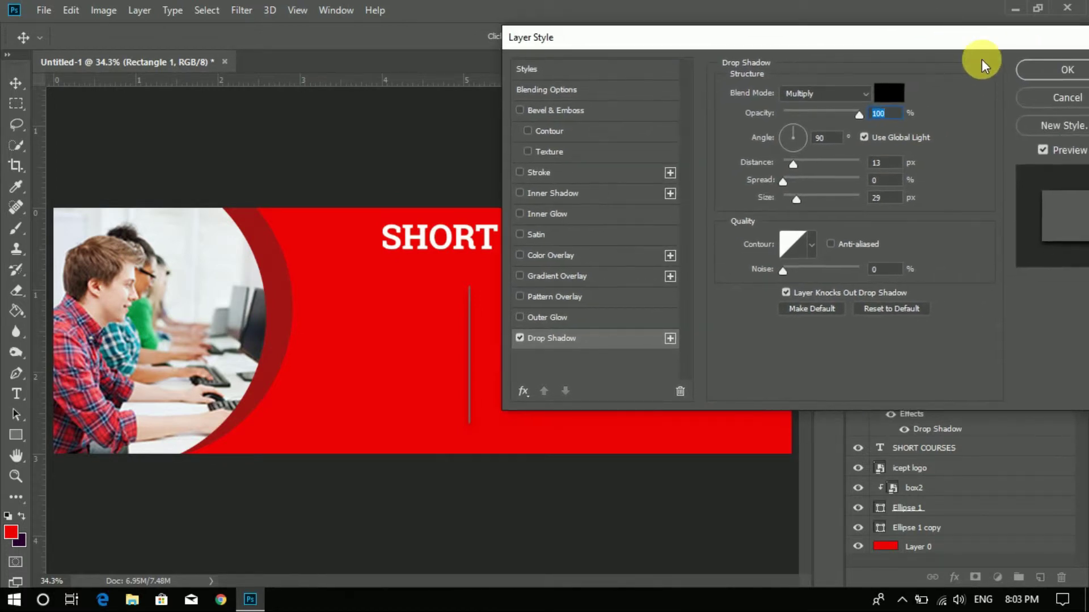
pyautogui.click(1040, 70)
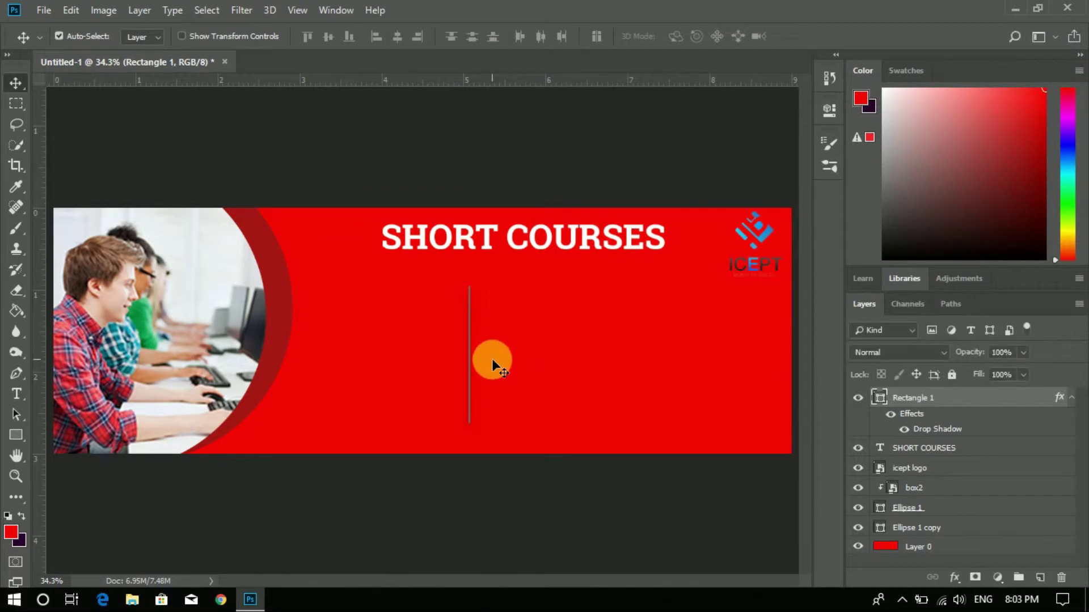
# Duplicate the grey divider line and move the copy horizontally right until it sits beneath the end of the word COURSES.
pyautogui.press('ctrl')
pyautogui.hotkey('ctrl', 'j')
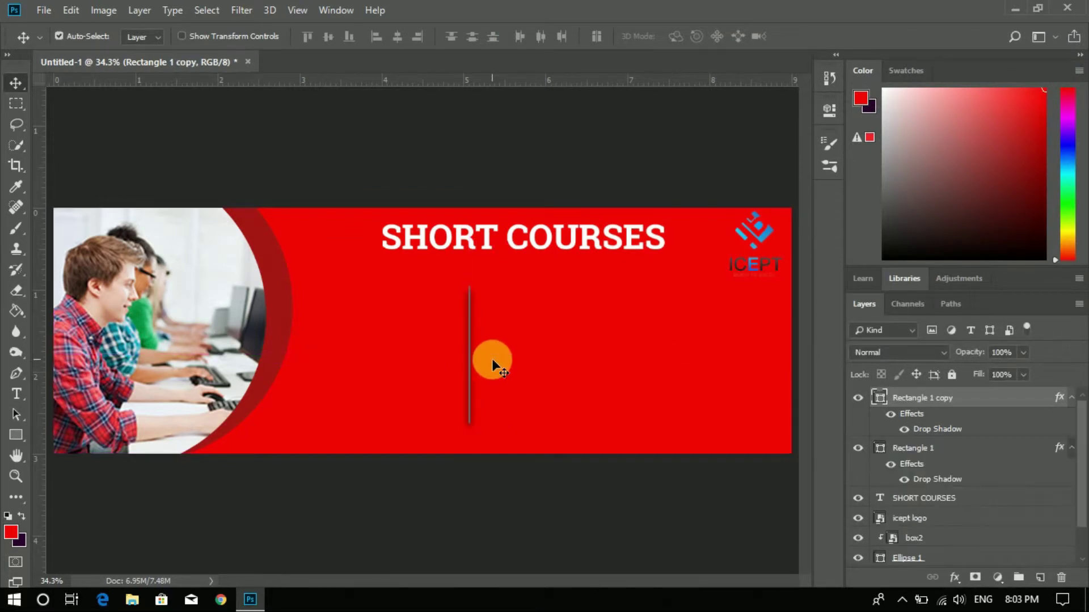
pyautogui.moveTo(492, 363); pyautogui.dragTo(560, 364)
pyautogui.hotkey('shift', 'Right')
pyautogui.hotkey('shift', 'Right')
pyautogui.hotkey('shift', 'Right')
pyautogui.hotkey('shift', 'Right')
pyautogui.hotkey('shift', 'Right')
pyautogui.hotkey('shift', 'Right')
pyautogui.hotkey('shift', 'Right')
pyautogui.hotkey('shift', 'Right')
pyautogui.hotkey('shift', 'Right')
pyautogui.hotkey('shift', 'Right')
pyautogui.hotkey('shift', 'Right')
pyautogui.hotkey('shift', 'Right')
pyautogui.hotkey('shift', 'Right')
pyautogui.hotkey('shift', 'Right')
pyautogui.hotkey('shift', 'Right')
pyautogui.hotkey('shift', 'Right')
pyautogui.hotkey('shift', 'Right')
pyautogui.hotkey('shift', 'Right')
pyautogui.hotkey('shift', 'Right')
pyautogui.hotkey('shift', 'Right')
pyautogui.hotkey('shift', 'Right')
pyautogui.hotkey('shift', 'Right')
pyautogui.hotkey('shift', 'Right')
pyautogui.hotkey('shift', 'Right')
pyautogui.hotkey('shift', 'Right')
pyautogui.hotkey('shift', 'Right')
pyautogui.hotkey('shift', 'Right')
pyautogui.hotkey('shift', 'Right')
pyautogui.hotkey('shift', 'Right')
pyautogui.hotkey('shift', 'Right')
pyautogui.hotkey('shift', 'Right')
pyautogui.hotkey('shift', 'Right')
pyautogui.hotkey('shift', 'Right')
pyautogui.hotkey('shift', 'Right')
pyautogui.hotkey('shift', 'Right')
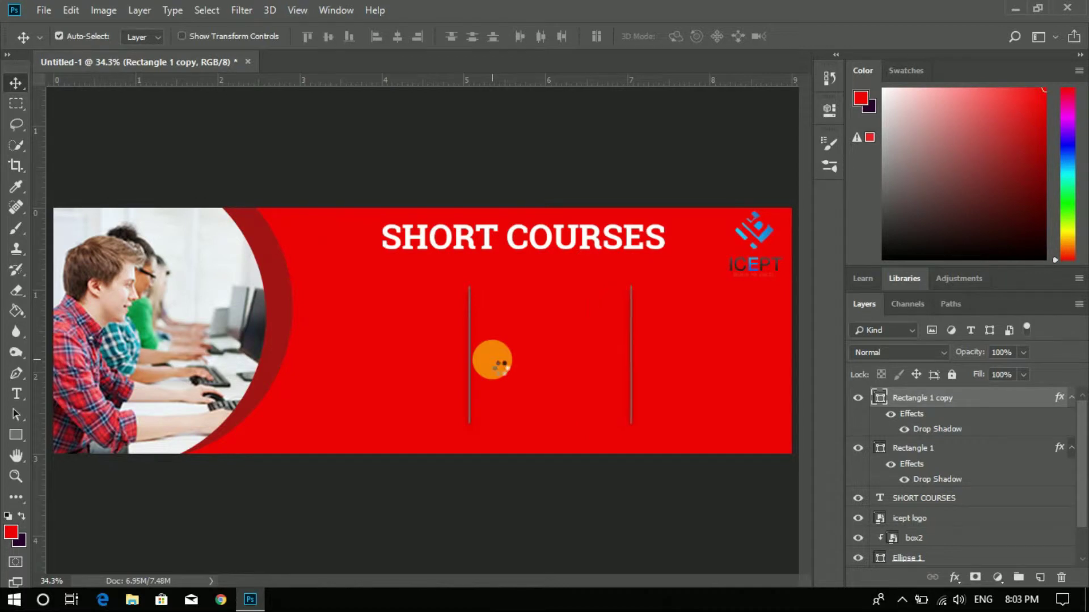
pyautogui.hotkey('shift', 'Right')
pyautogui.hotkey('shift', 'Left')
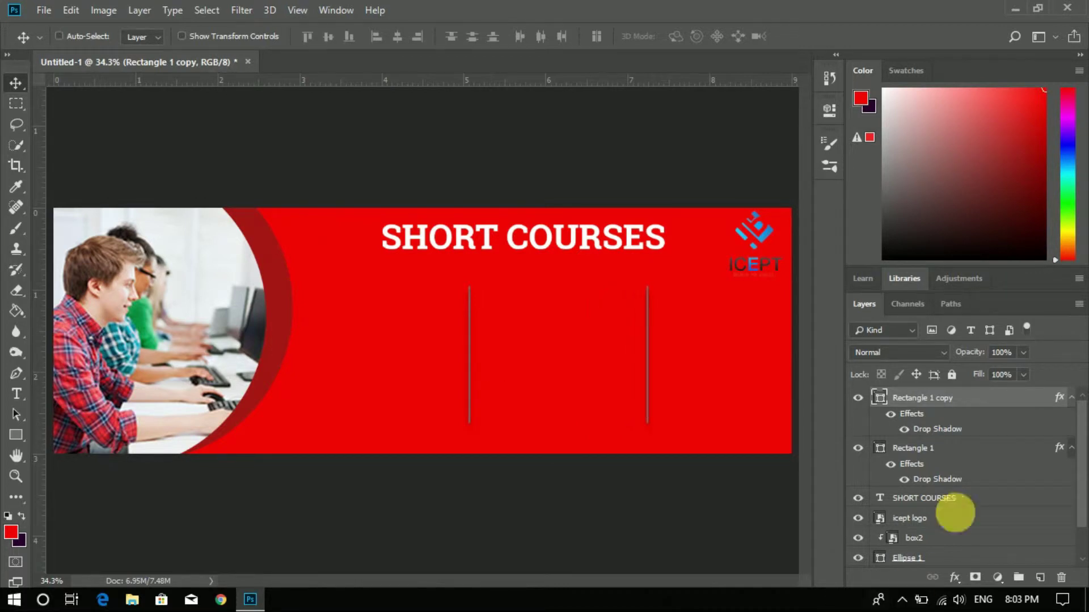
# Select both divider lines and shift them slightly left together.
pyautogui.keyDown('ctrl'); pyautogui.click(967, 452); pyautogui.keyUp('ctrl')
pyautogui.hotkey('shift', 'Left')
pyautogui.hotkey('shift', 'Left')
pyautogui.hotkey('shift', 'Left')
pyautogui.hotkey('shift', 'Left')
pyautogui.hotkey('shift', 'Left')
pyautogui.hotkey('shift', 'Left')
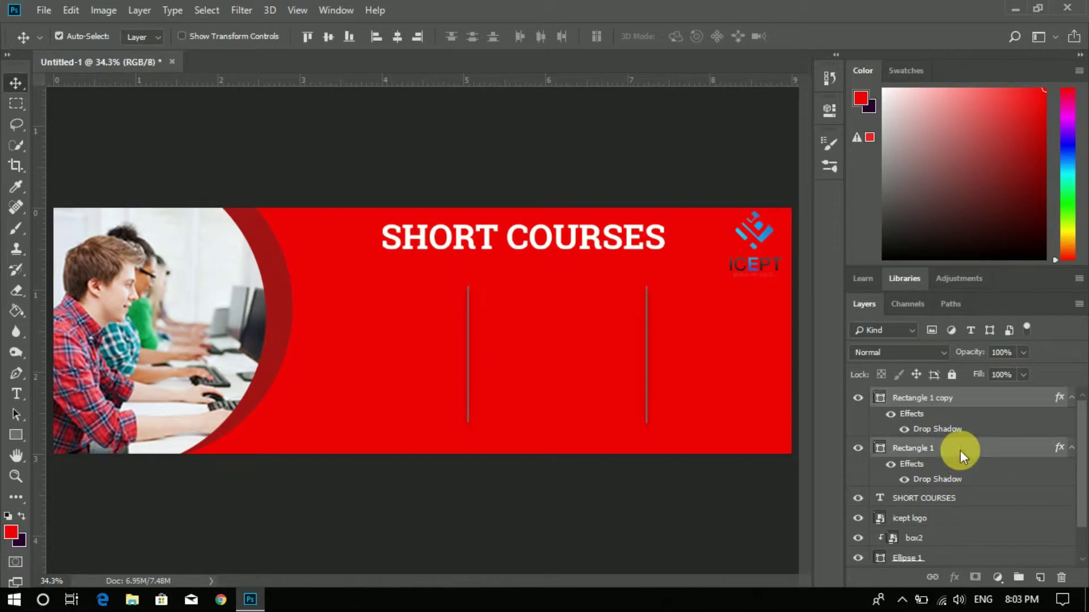
pyautogui.hotkey('shift', 'Left')
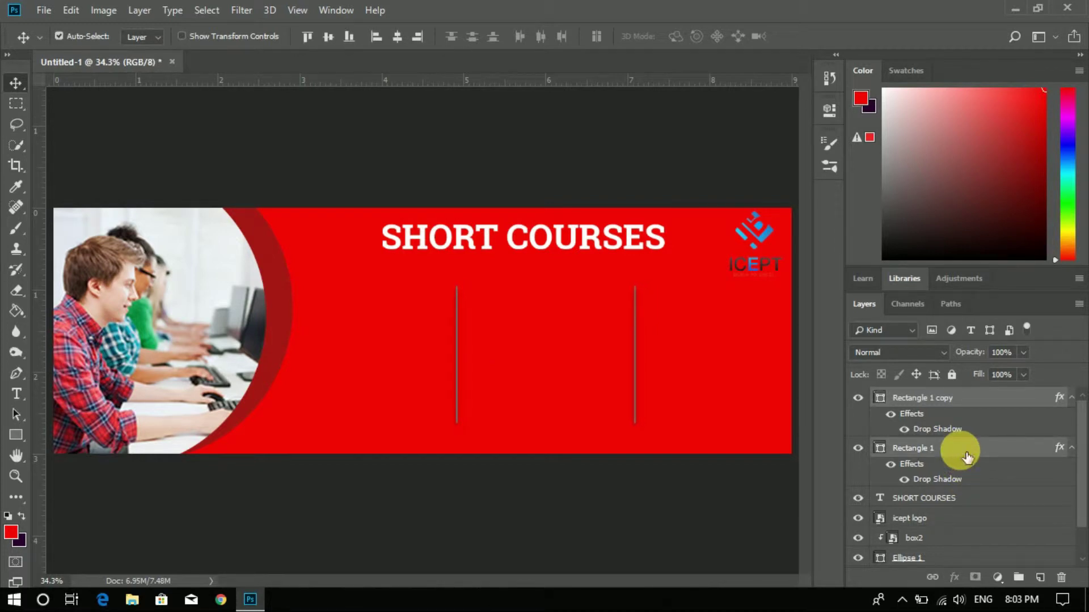
# Shift the photo's clipping circle and the dark red ellipse behind it slightly to the left.
pyautogui.scroll(-2, 944, 503)
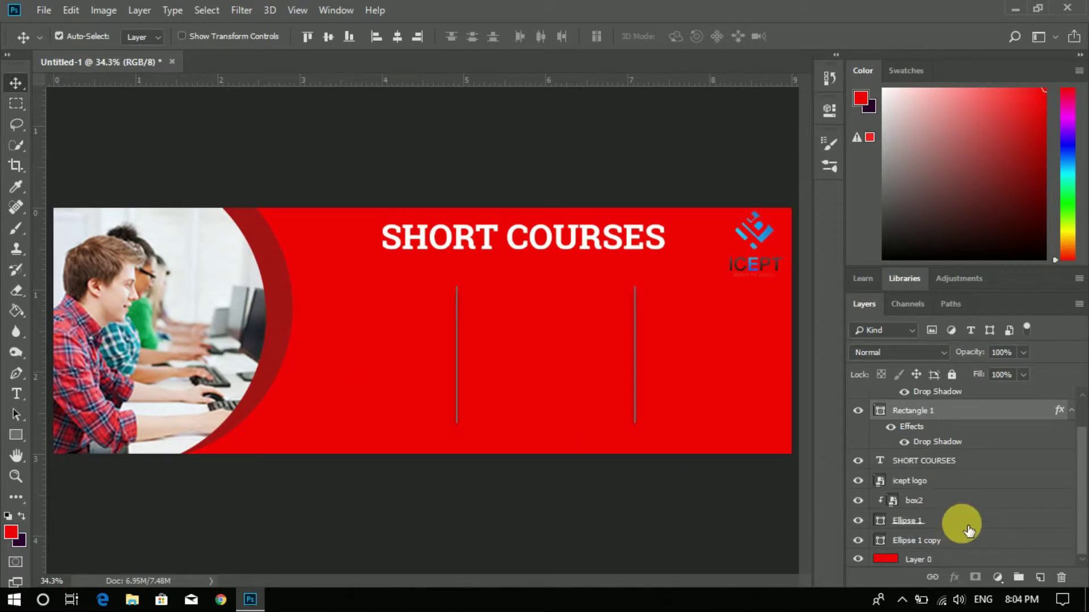
pyautogui.click(939, 527)
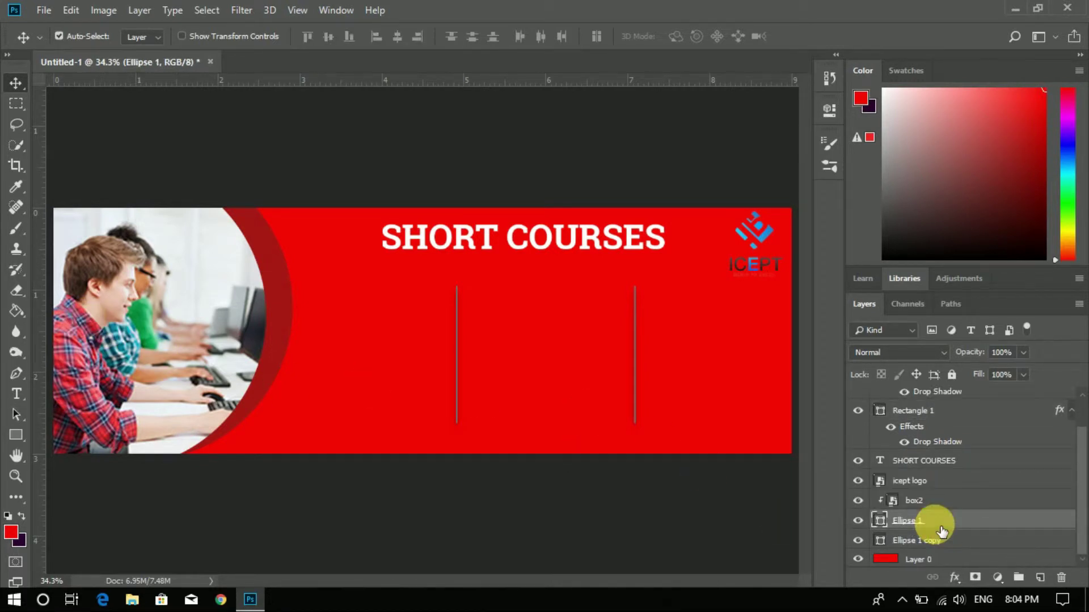
pyautogui.hotkey('shift', 'Left')
pyautogui.hotkey('shift', 'Left')
pyautogui.hotkey('shift', 'Left')
pyautogui.hotkey('shift', 'Left')
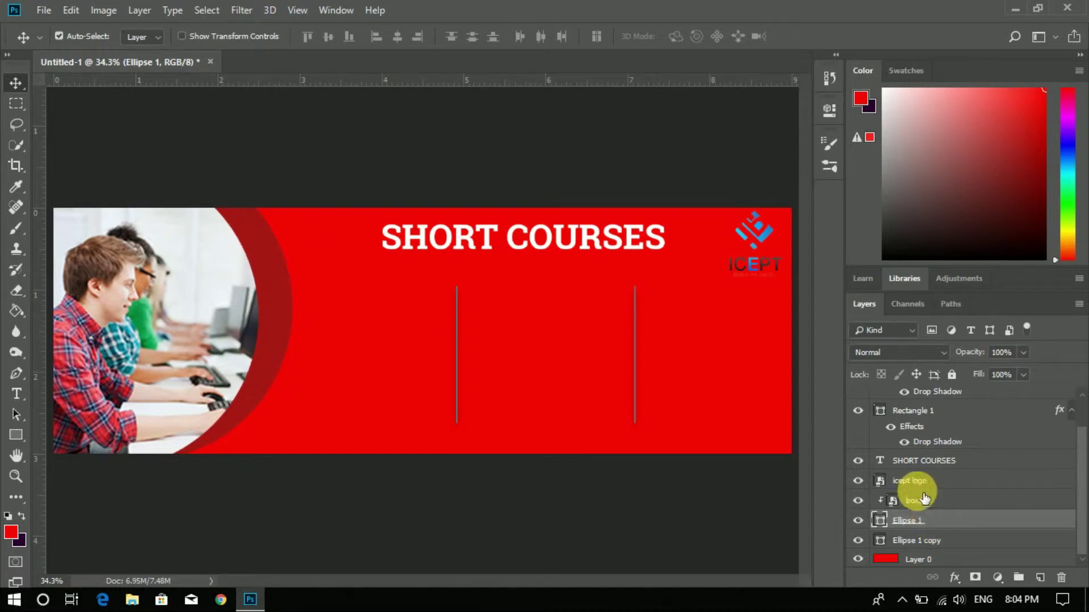
pyautogui.click(942, 549)
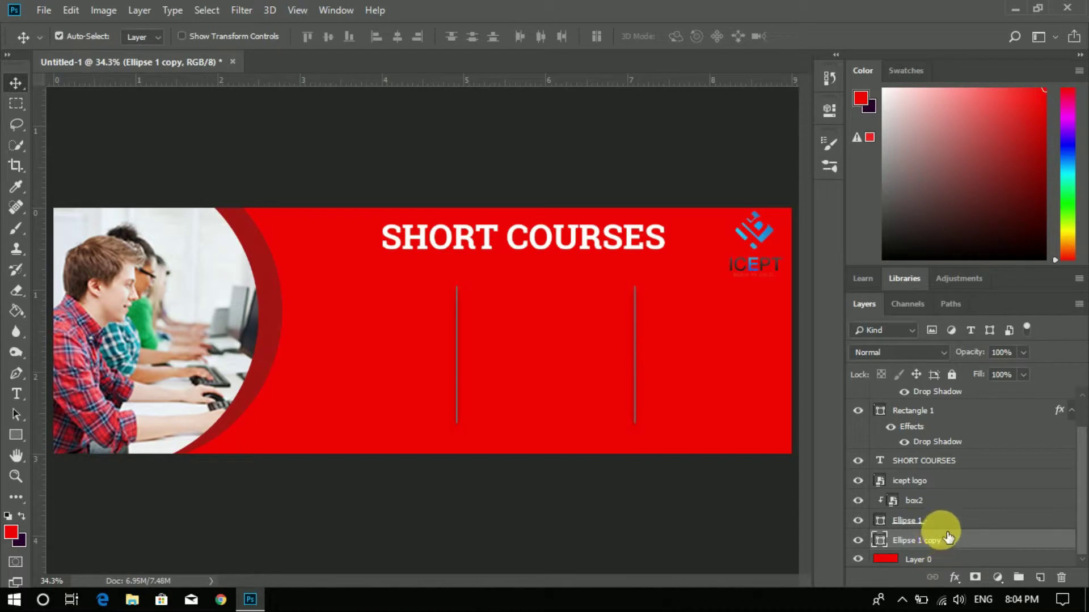
# Add the text NETWORKING above the other layers, between the crescent and the first divider line.
pyautogui.scroll(2, 973, 431)
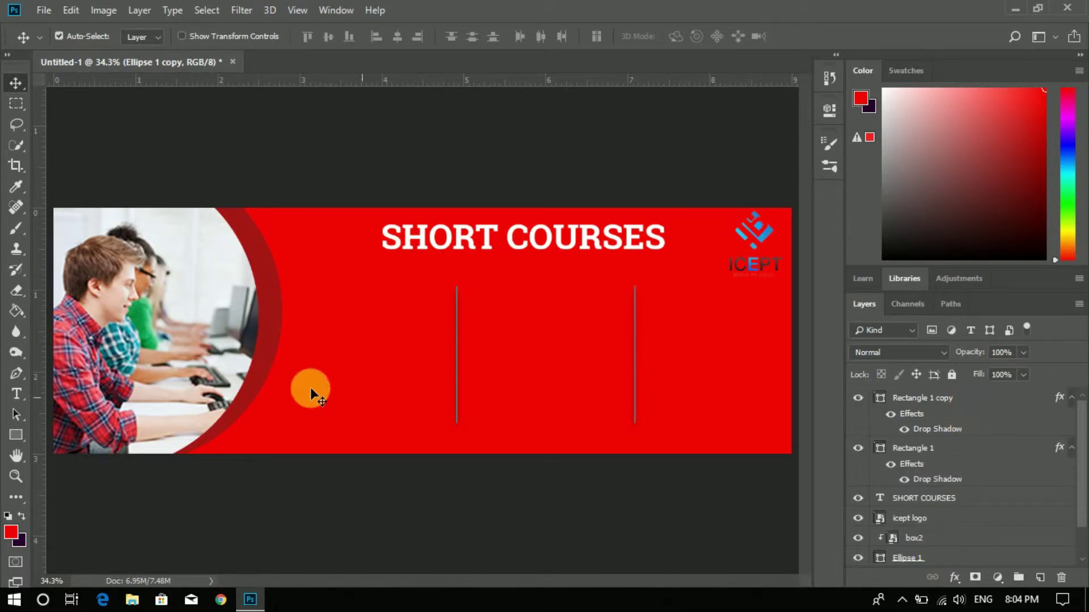
pyautogui.click(969, 400)
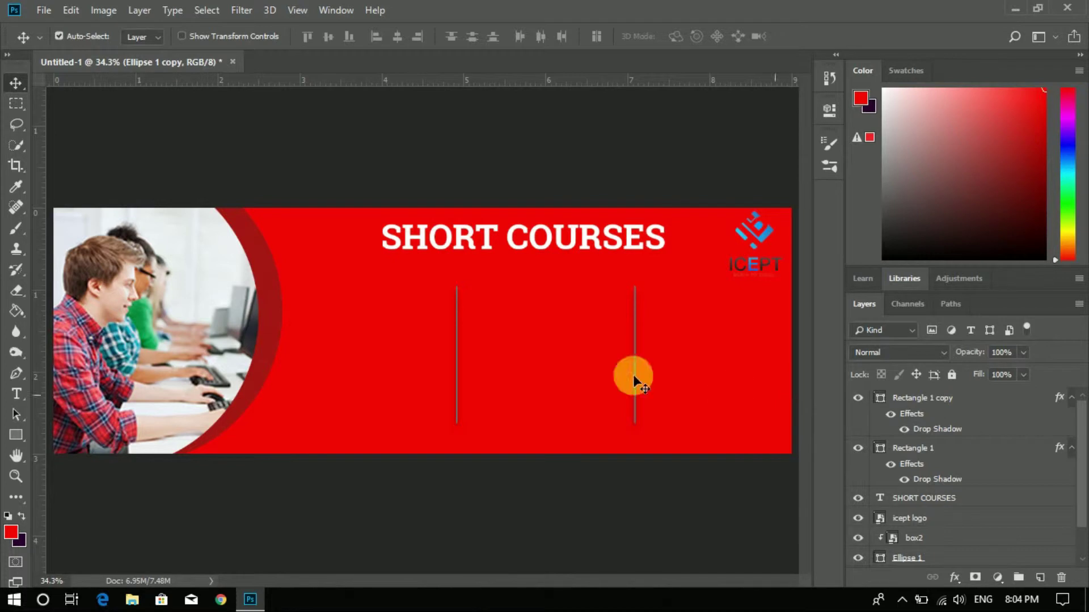
pyautogui.press('t')
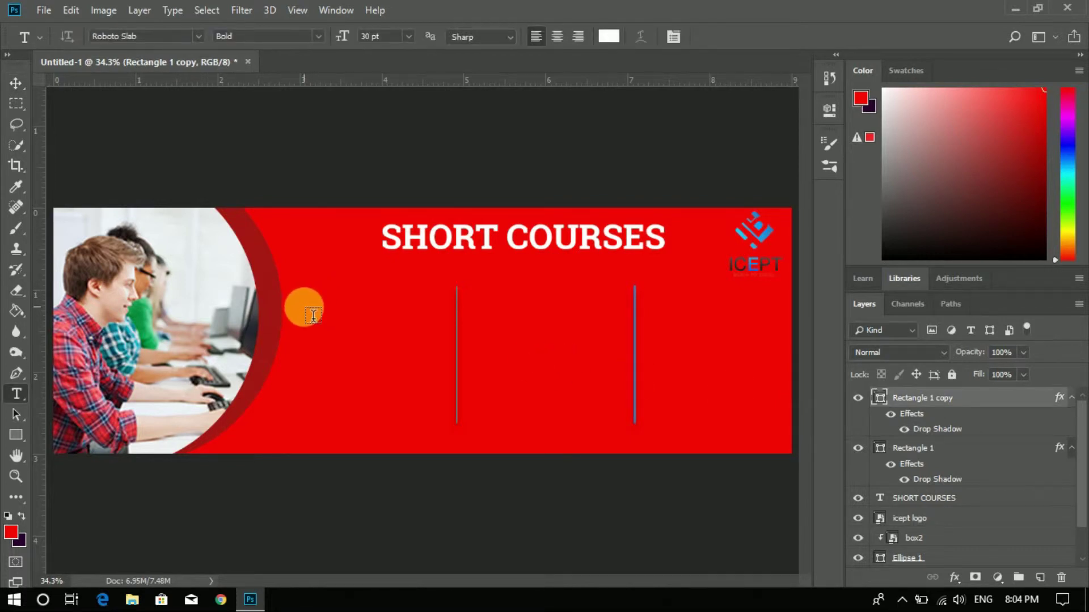
pyautogui.click(304, 307)
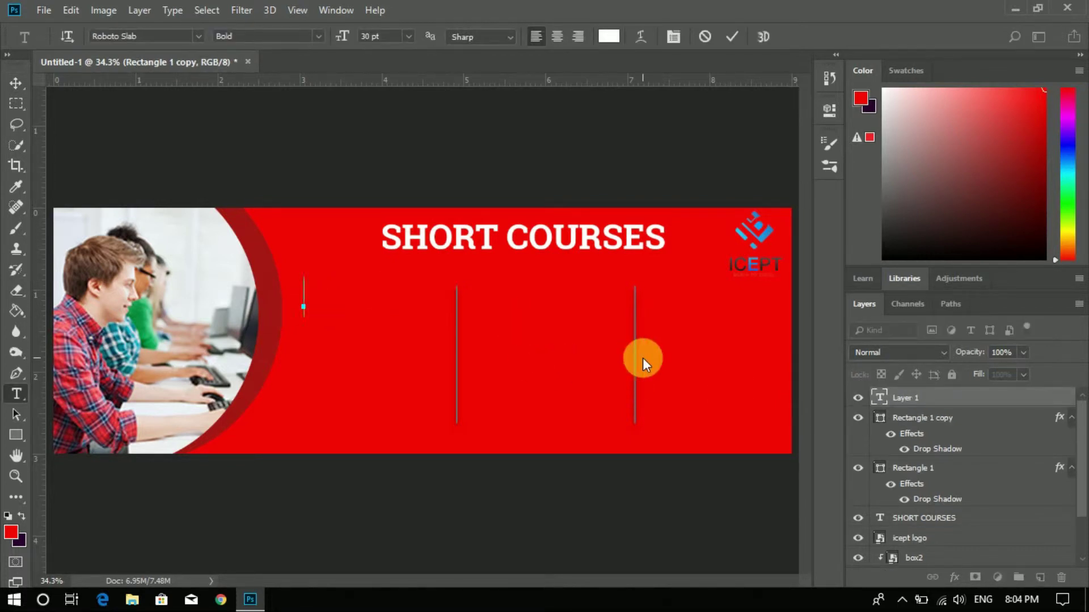
pyautogui.write('n')
pyautogui.press('BackSpace')
pyautogui.write('NET')
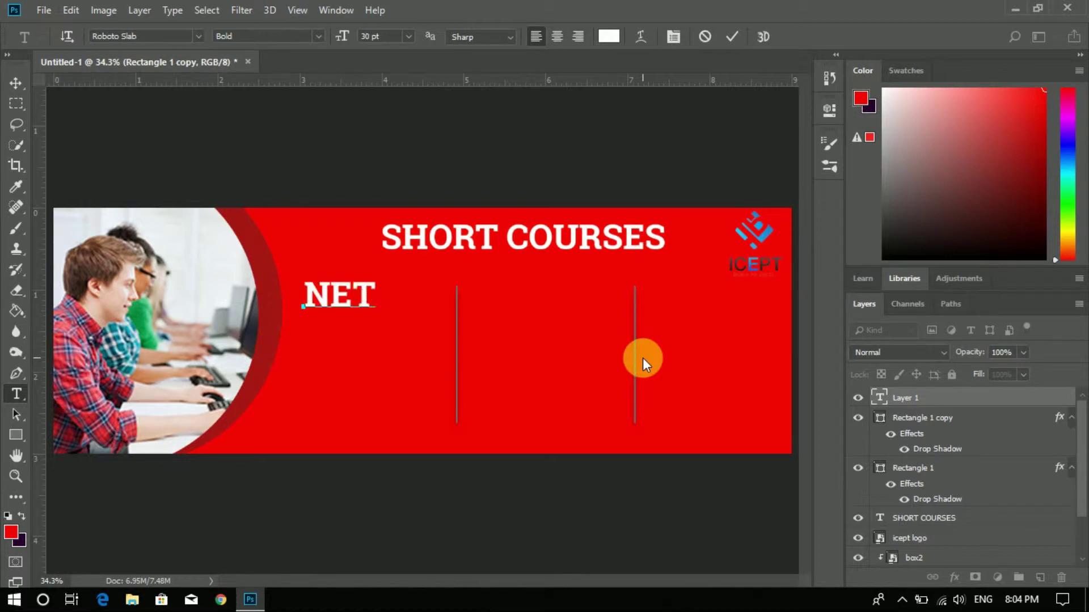
pyautogui.write('WORKING')
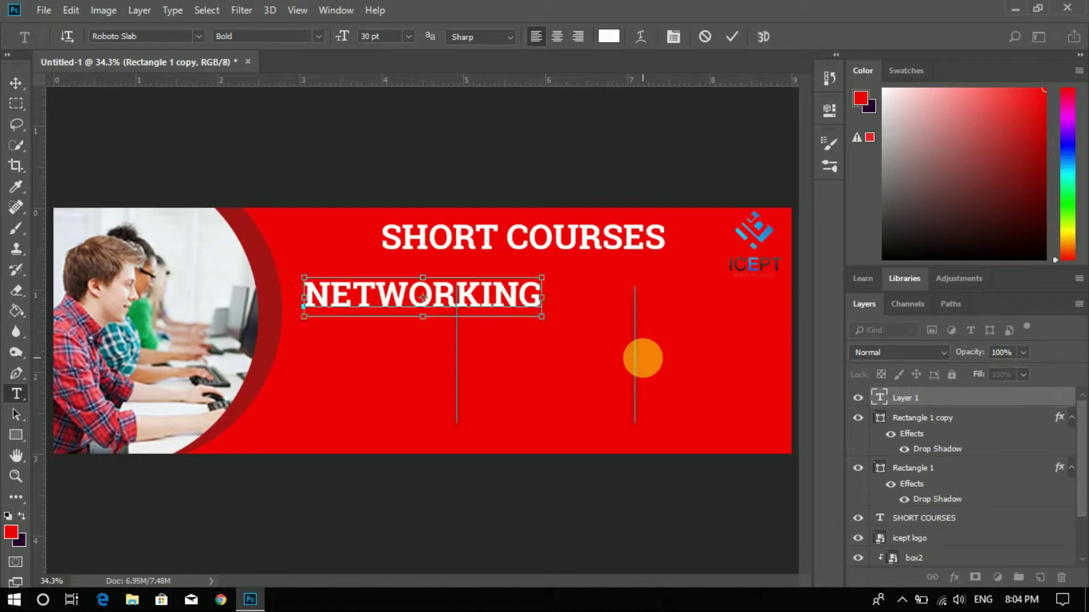
# Set the NETWORKING text's font size to 18 pt.
pyautogui.hotkey('ctrl', 'a')
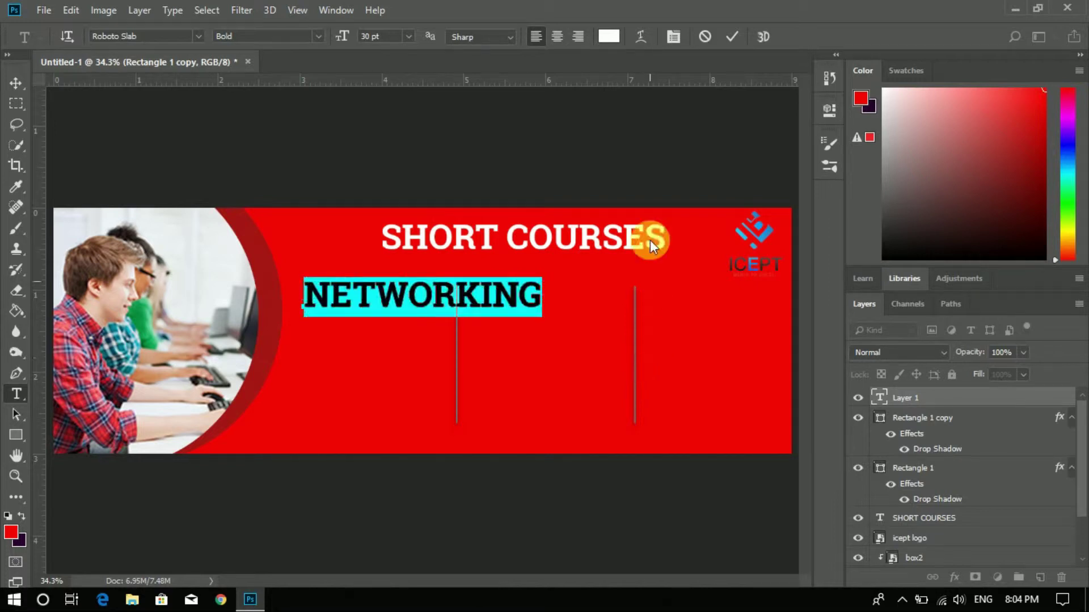
pyautogui.click(404, 36)
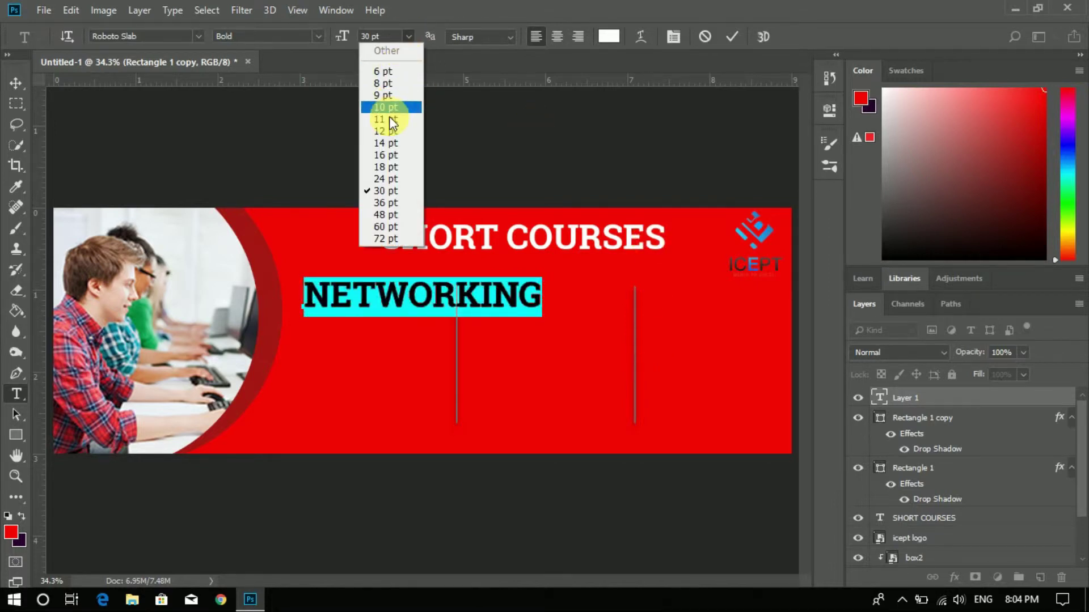
pyautogui.click(386, 144)
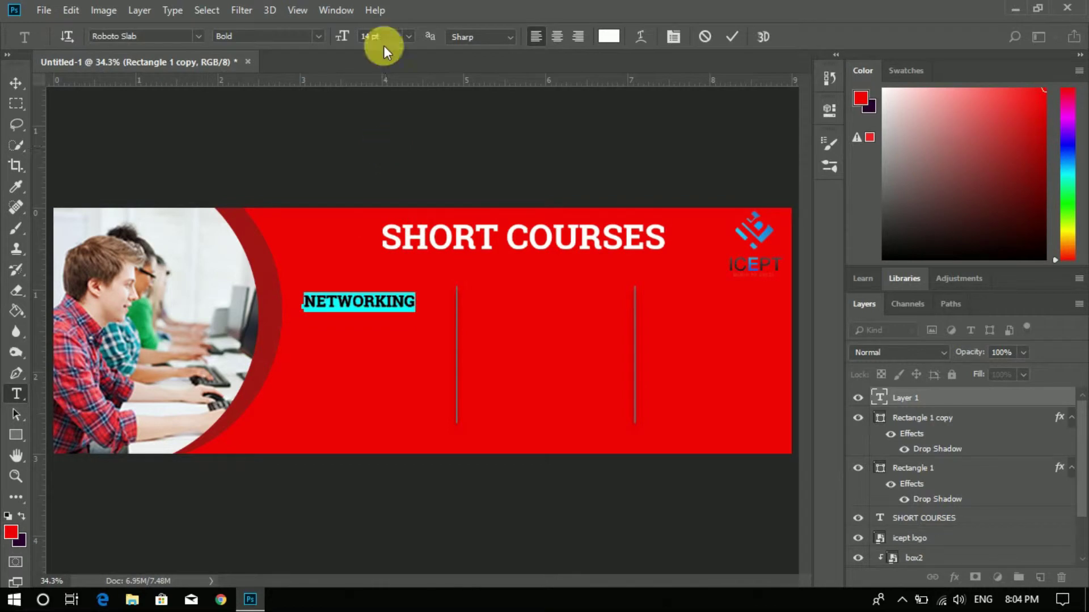
pyautogui.click(404, 36)
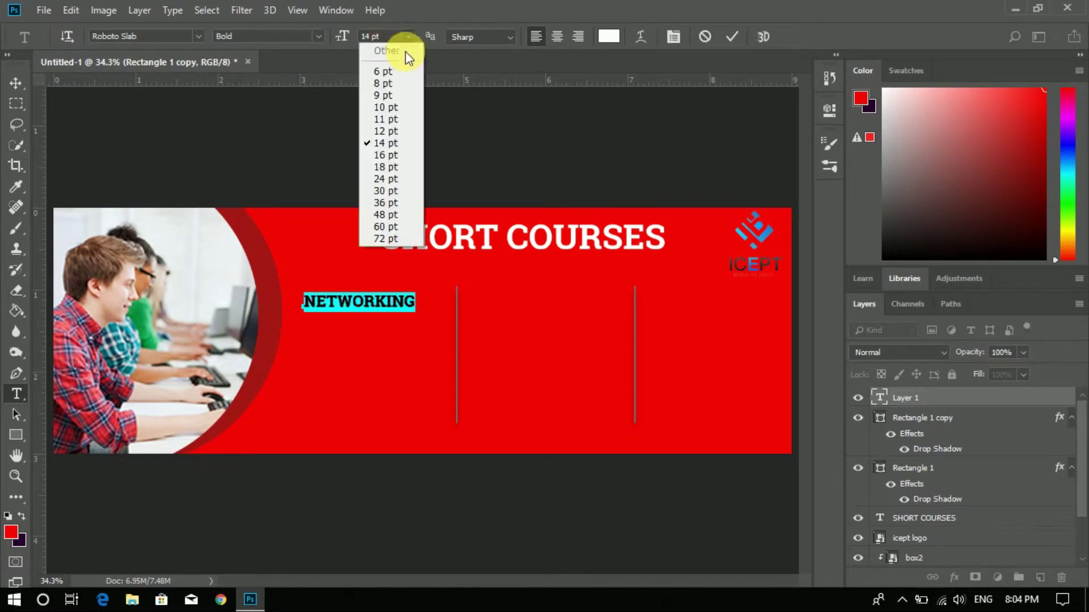
pyautogui.click(387, 167)
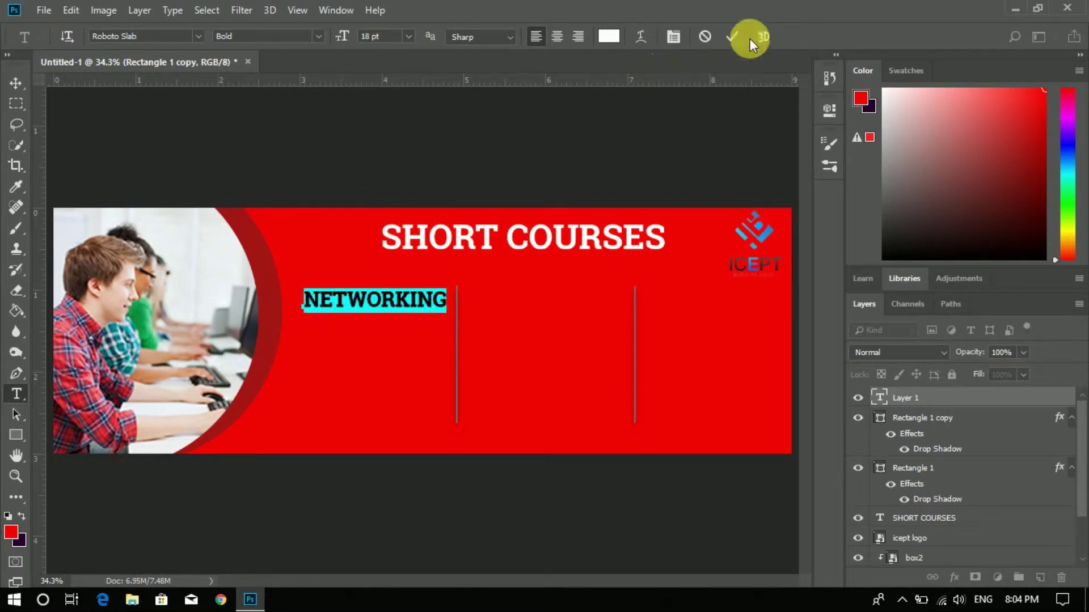
pyautogui.click(730, 38)
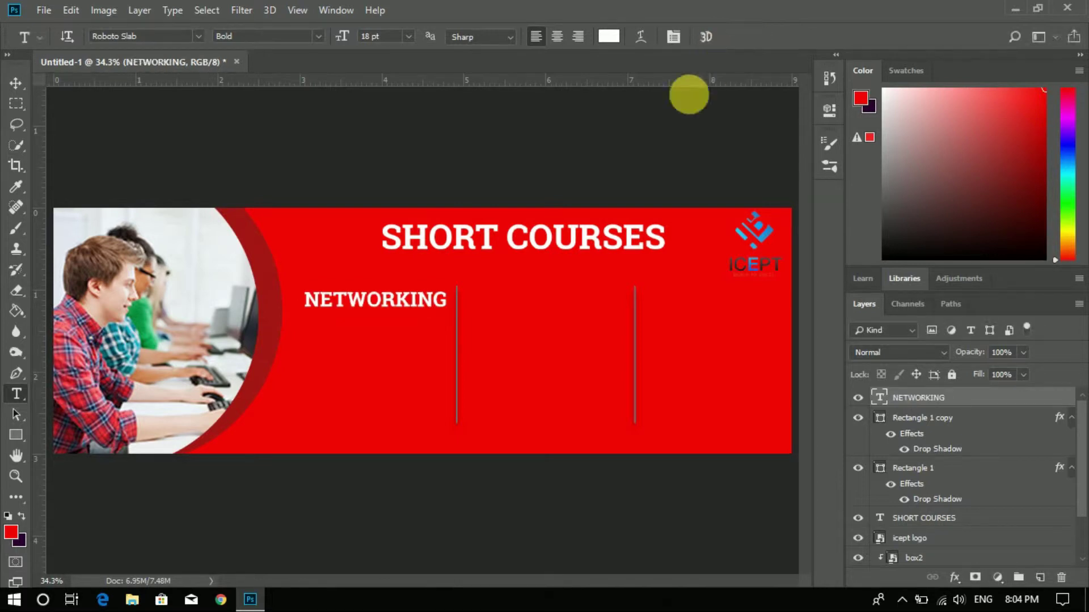
# Move the NETWORKING text slightly left, away from the first divider line.
pyautogui.press('v')
pyautogui.hotkey('shift', 'Left')
pyautogui.hotkey('shift', 'Left')
pyautogui.hotkey('shift', 'Left')
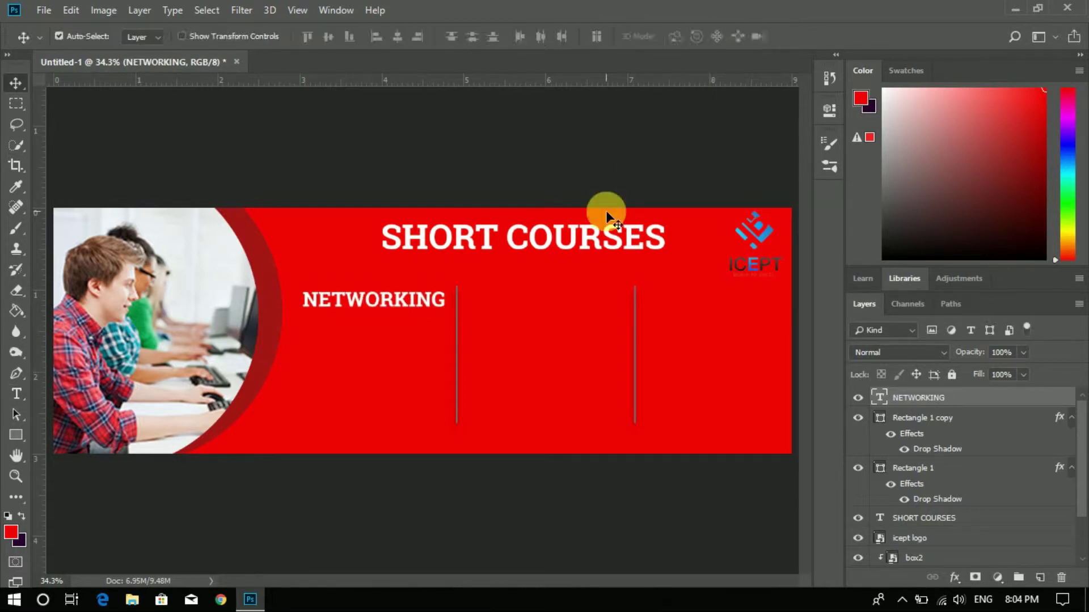
pyautogui.press('Left')
pyautogui.press('Left')
pyautogui.press('Left')
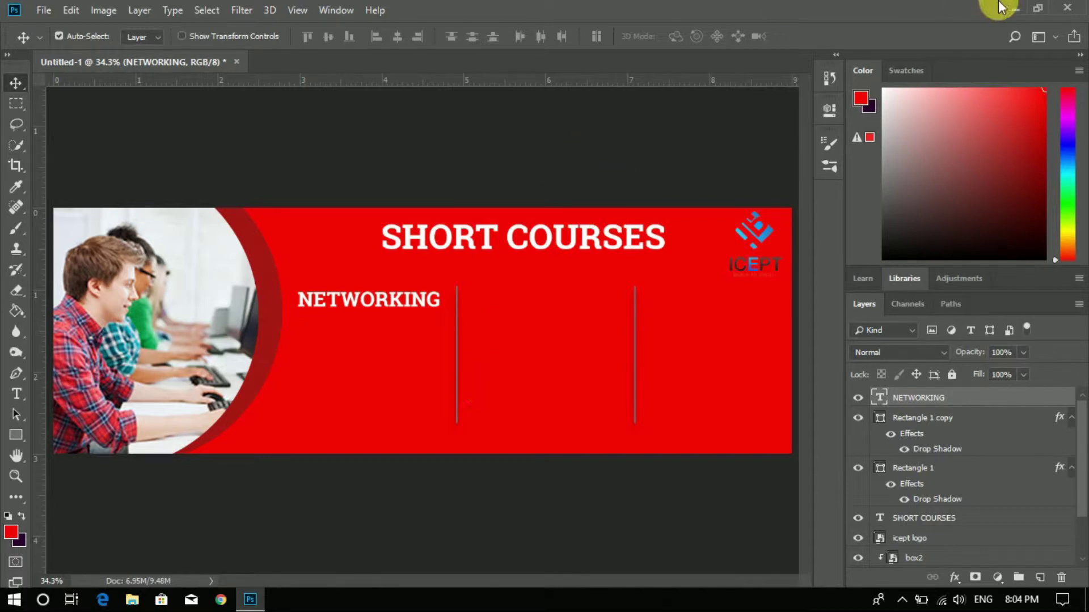
# Place the check-box image from the desktop into the banner at 19.25% scale, just below the start of NETWORKING.
pyautogui.click(1010, 8)
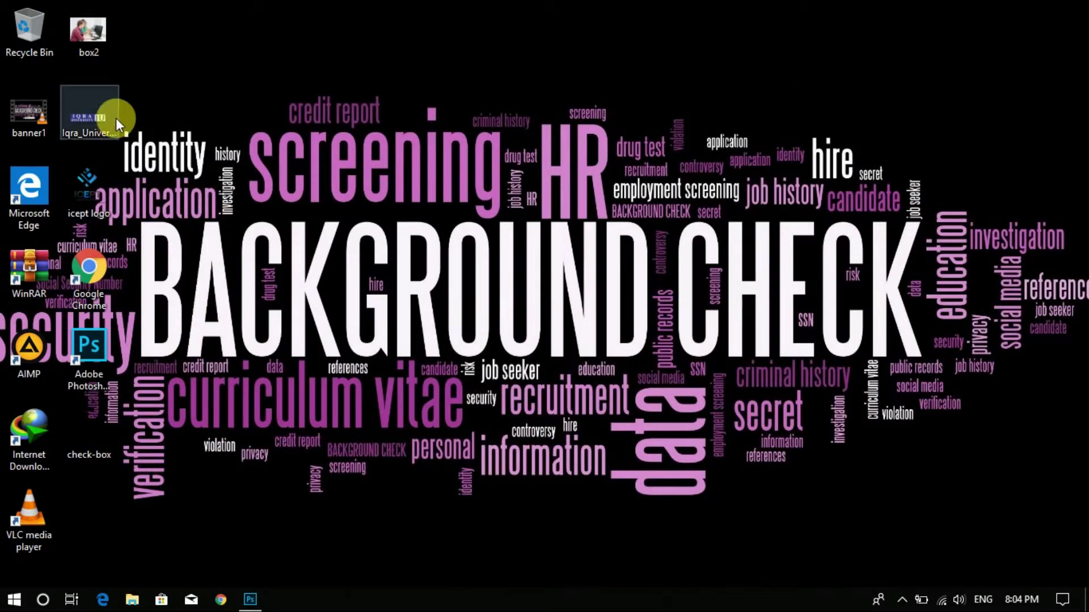
pyautogui.moveTo(87, 339); pyautogui.dragTo(306, 338)
pyautogui.moveTo(409, 361); pyautogui.dragTo(304, 352)
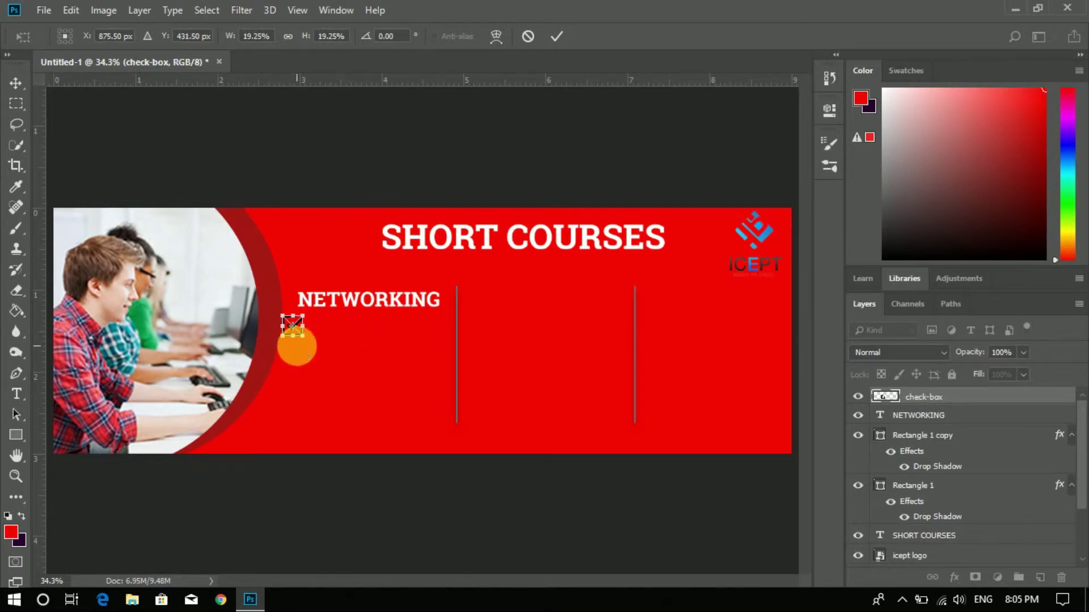
pyautogui.click(556, 35)
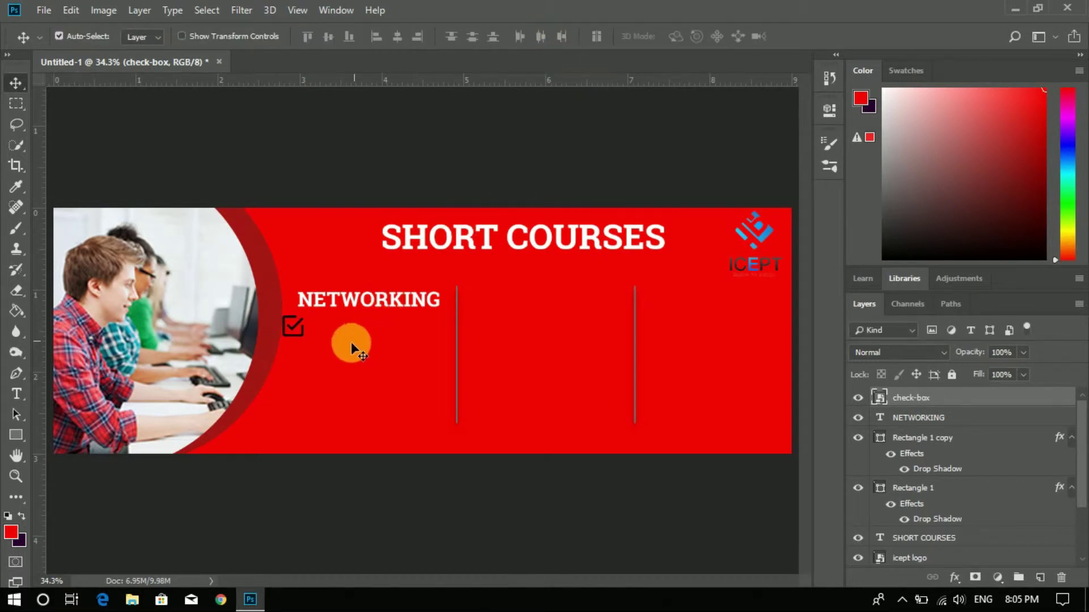
# Duplicate the check-box icon twice and space the copies straight down to form a column of three.
pyautogui.moveTo(308, 370); pyautogui.dragTo(293, 344)
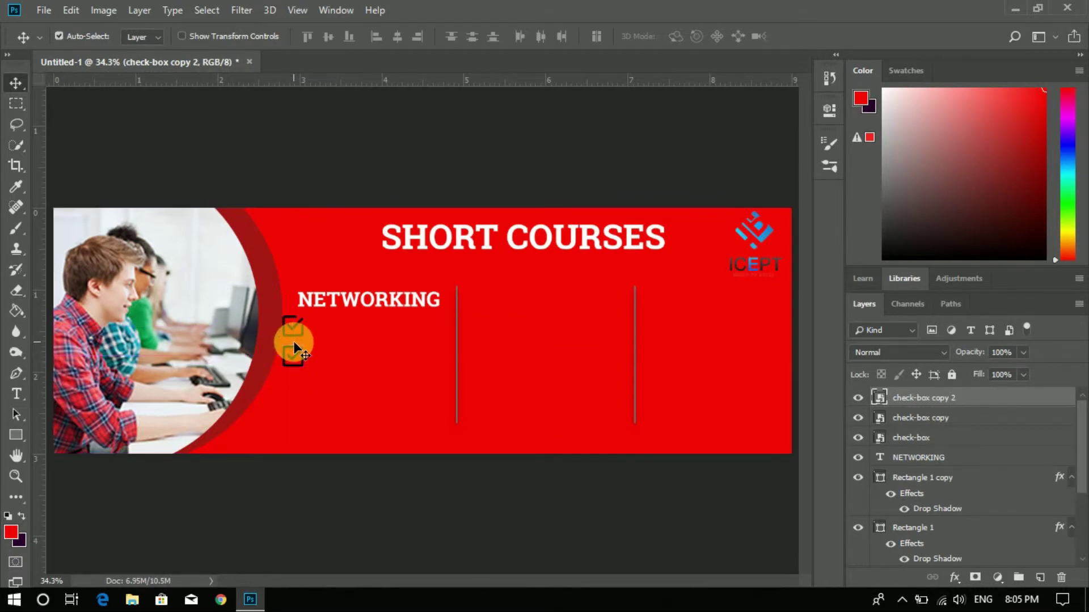
pyautogui.hotkey('shift', 'Down')
pyautogui.hotkey('shift', 'Down')
pyautogui.hotkey('shift', 'Down')
pyautogui.hotkey('shift', 'Down')
pyautogui.hotkey('shift', 'Down')
pyautogui.hotkey('shift', 'Down')
pyautogui.hotkey('shift', 'Down')
pyautogui.hotkey('shift', 'Down')
pyautogui.hotkey('shift', 'Down')
pyautogui.hotkey('shift', 'Down')
pyautogui.hotkey('shift', 'Down')
pyautogui.hotkey('shift', 'Down')
pyautogui.hotkey('shift', 'Down')
pyautogui.hotkey('shift', 'Down')
pyautogui.hotkey('shift', 'Down')
# Duplicate the lowest check-box icon and move the copy straight down as the fourth in the column.
pyautogui.press('ctrl')
pyautogui.hotkey('ctrl', 'j')
pyautogui.hotkey('shift', 'Down')
pyautogui.hotkey('shift', 'Down')
pyautogui.hotkey('shift', 'Down')
pyautogui.hotkey('shift', 'Down')
pyautogui.hotkey('shift', 'Down')
pyautogui.hotkey('shift', 'Down')
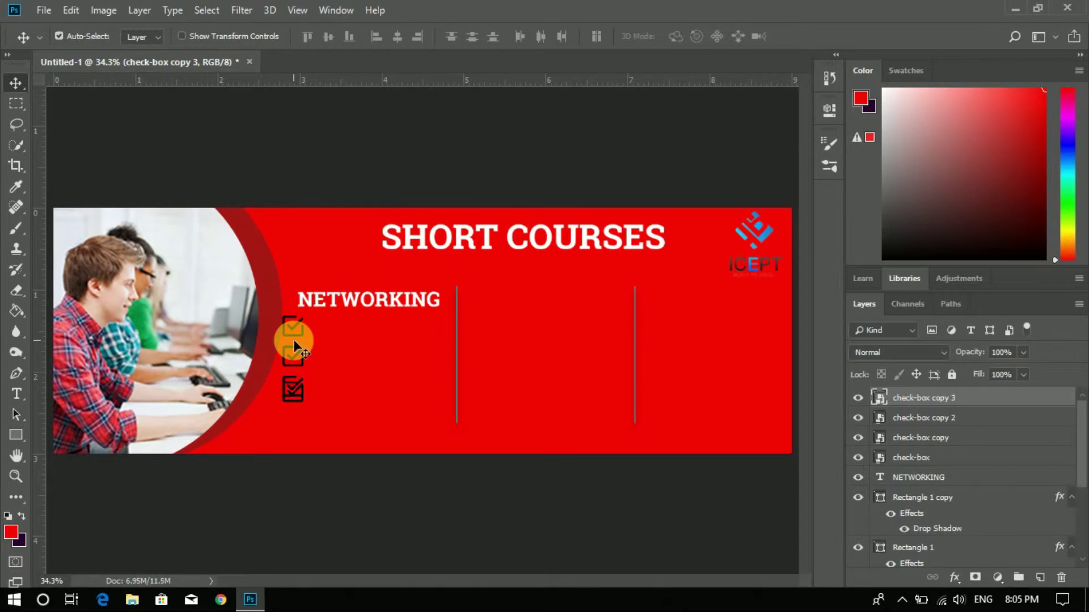
pyautogui.hotkey('shift', 'Down')
pyautogui.hotkey('shift', 'Down')
pyautogui.hotkey('shift', 'Down')
pyautogui.hotkey('shift', 'Down')
pyautogui.hotkey('shift', 'Down')
# Select all four check-box icons and nudge them together slightly down and right below the NETWORKING text.
pyautogui.keyDown('shift'); pyautogui.click(947, 461); pyautogui.keyUp('shift')
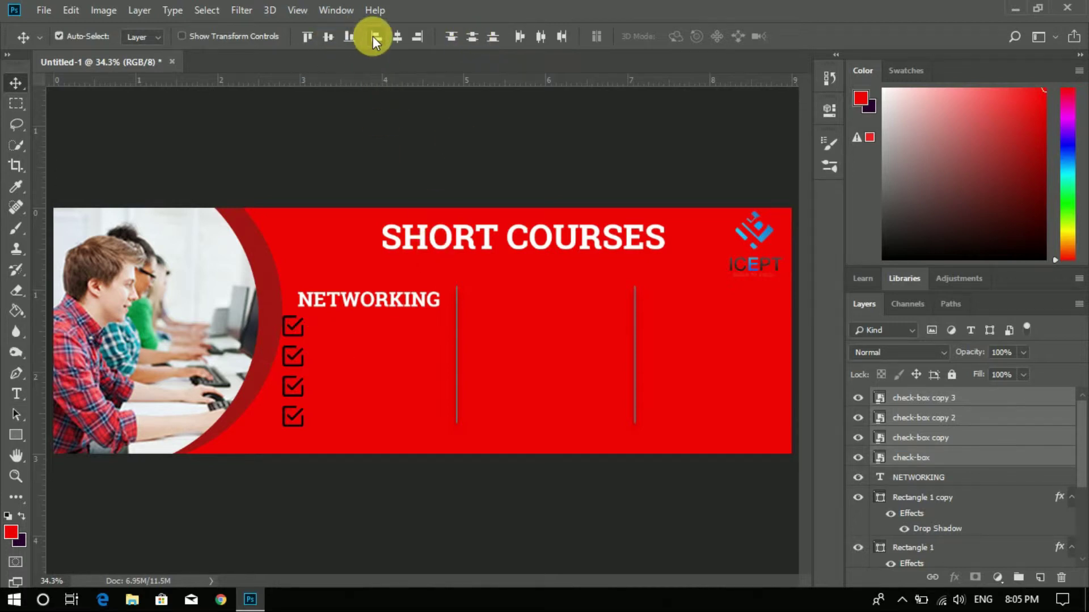
pyautogui.press('Down')
pyautogui.press('Down')
pyautogui.press('Down')
pyautogui.press('Down')
pyautogui.press('Down')
pyautogui.press('Down')
pyautogui.press('Down')
pyautogui.press('Down')
pyautogui.press('Right')
pyautogui.press('Right')
pyautogui.press('Right')
pyautogui.press('Right')
pyautogui.press('Right')
pyautogui.press('Right')
pyautogui.press('Down')
pyautogui.press('Down')
pyautogui.press('Down')
pyautogui.press('Down')
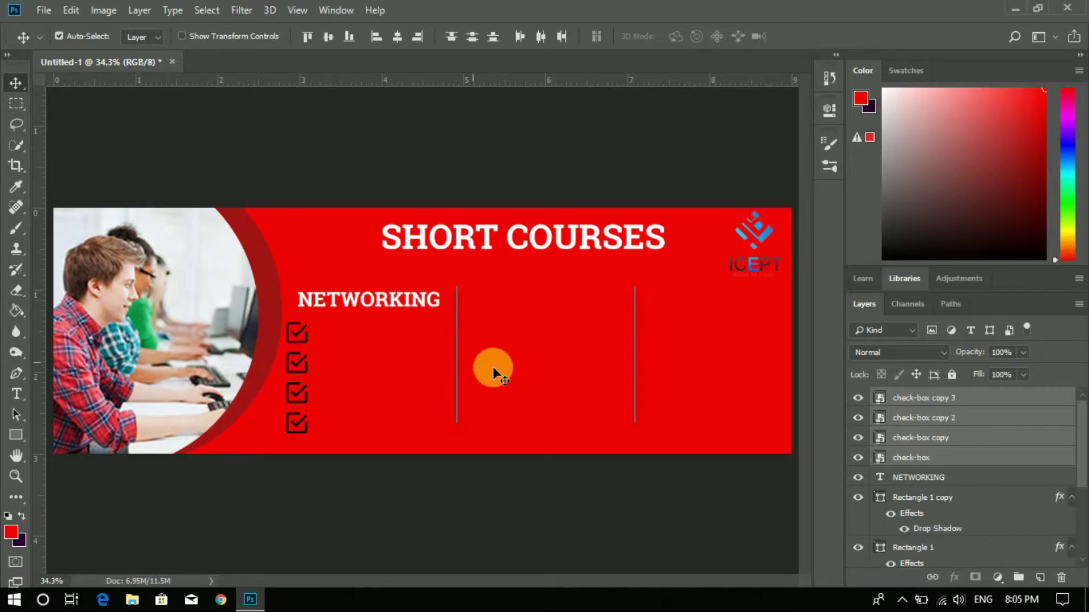
# Add the text CCNA (SECURITY) beside the topmost check-box icon under NETWORKING, directly above the check-box layer.
pyautogui.click(930, 455)
pyautogui.click(337, 349)
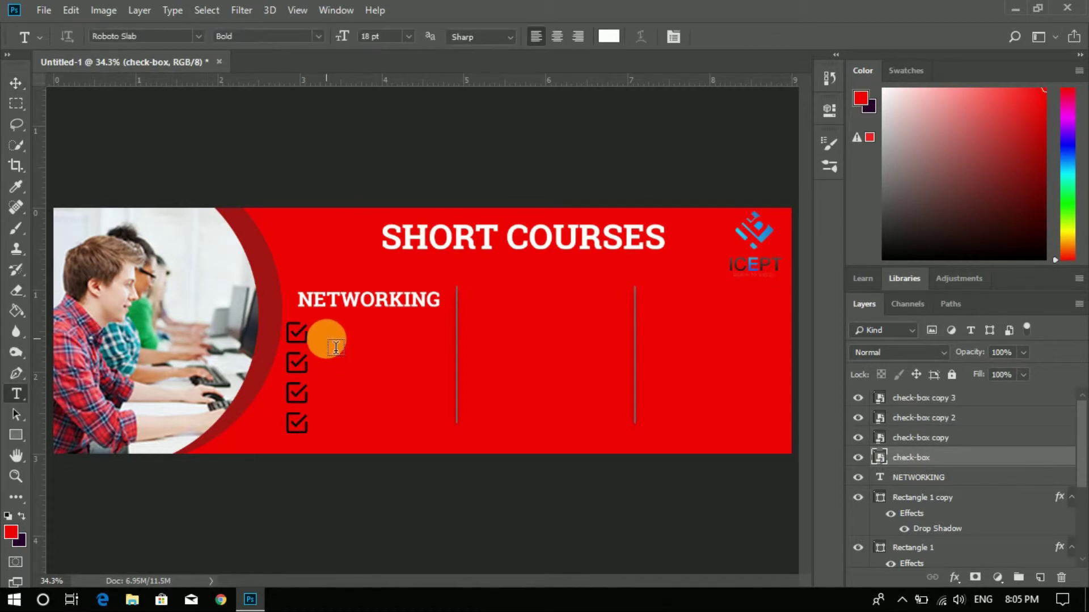
pyautogui.write('C')
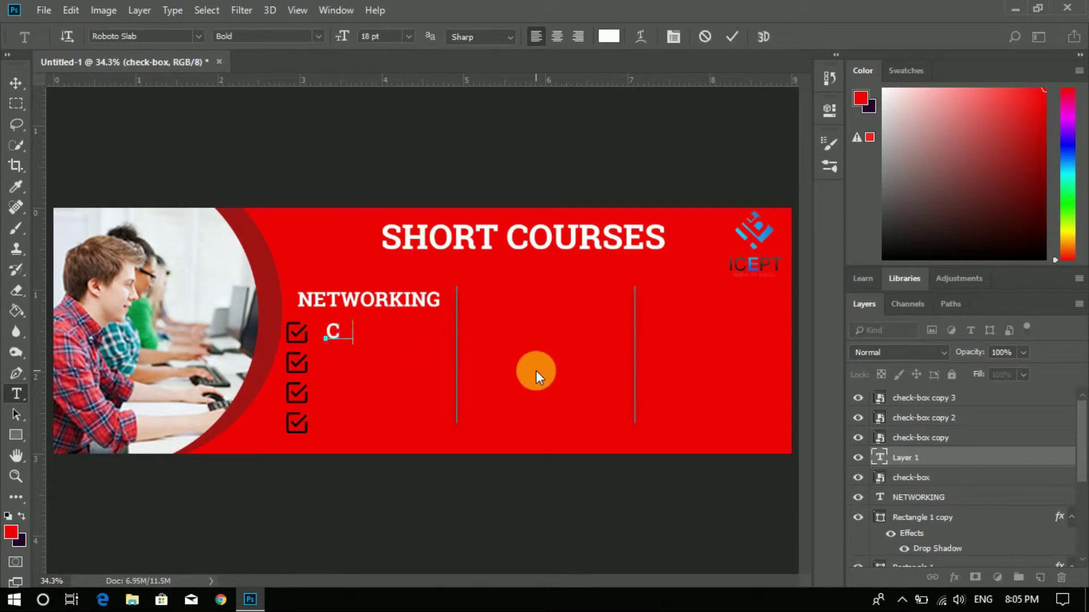
pyautogui.write('CNA (SECURITY)')
# Set the whole CCNA (SECURITY) text to the Regular font style and open the font size choices.
pyautogui.hotkey('ctrl', 'a')
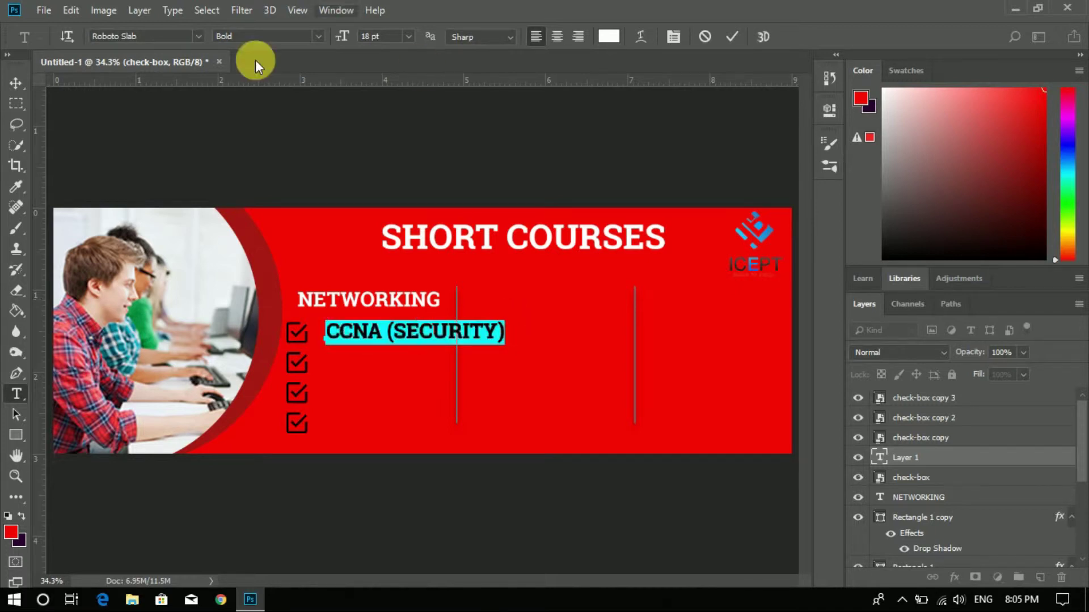
pyautogui.click(319, 36)
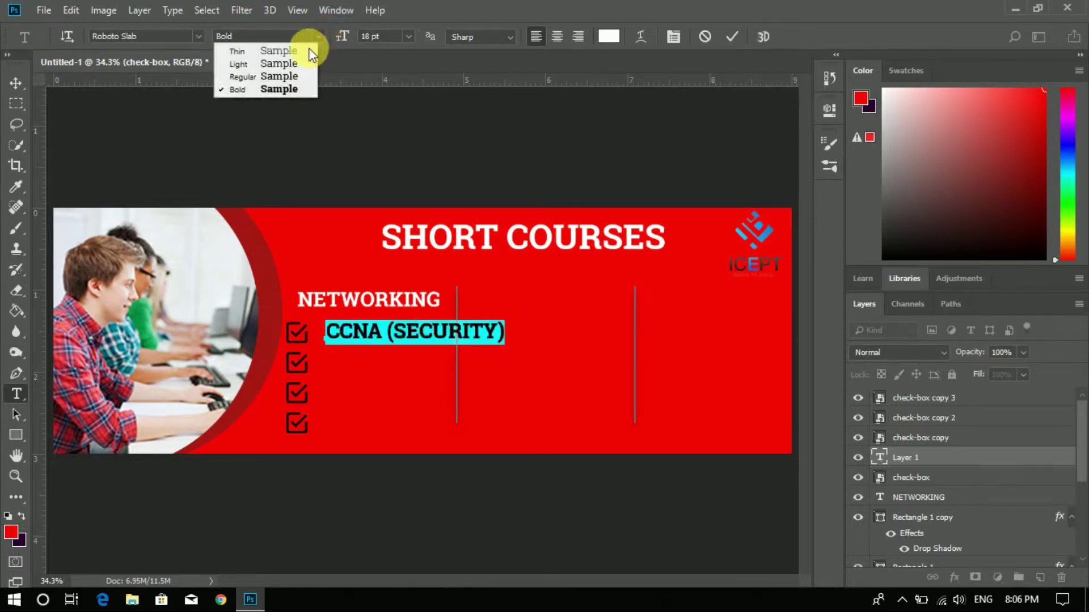
pyautogui.click(284, 82)
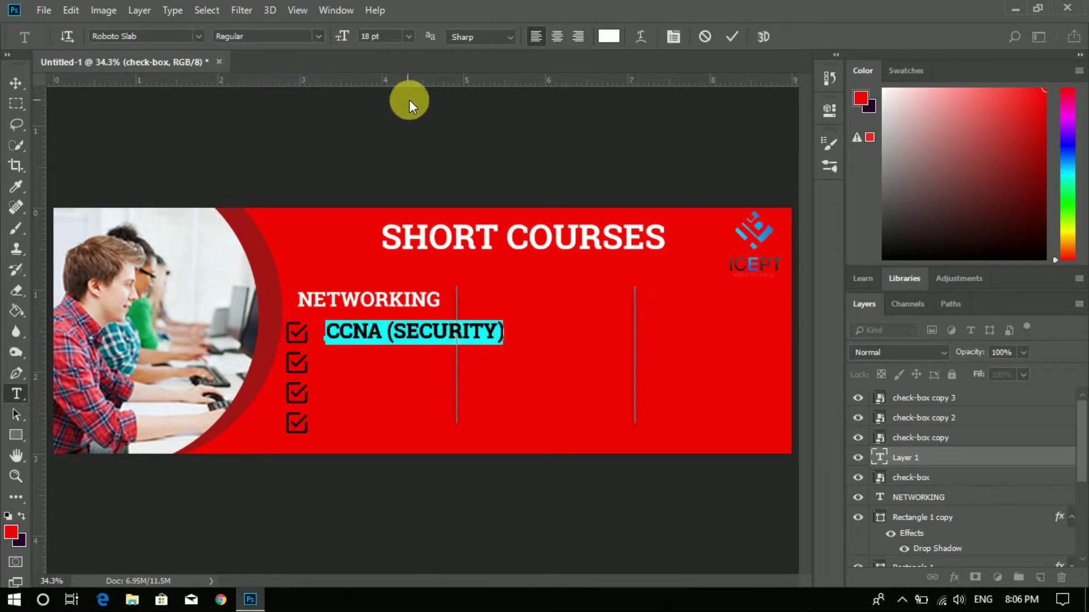
pyautogui.click(409, 35)
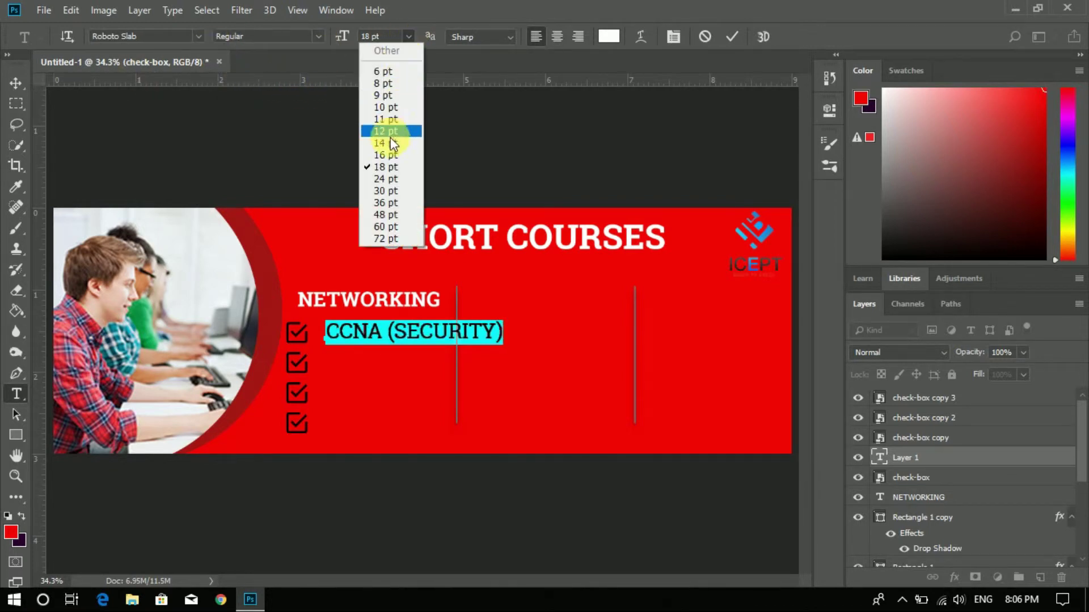